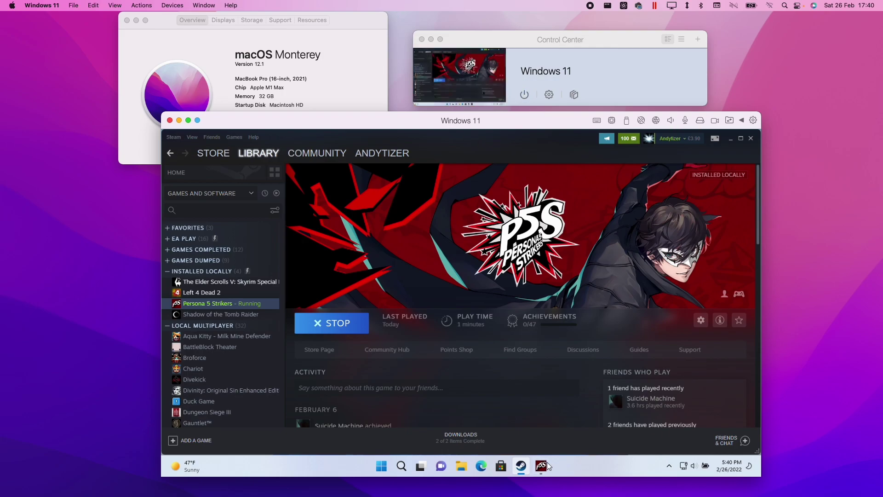
Minimise the Steam library window and bring Persona 5 Strikers back to the front.
click(734, 140)
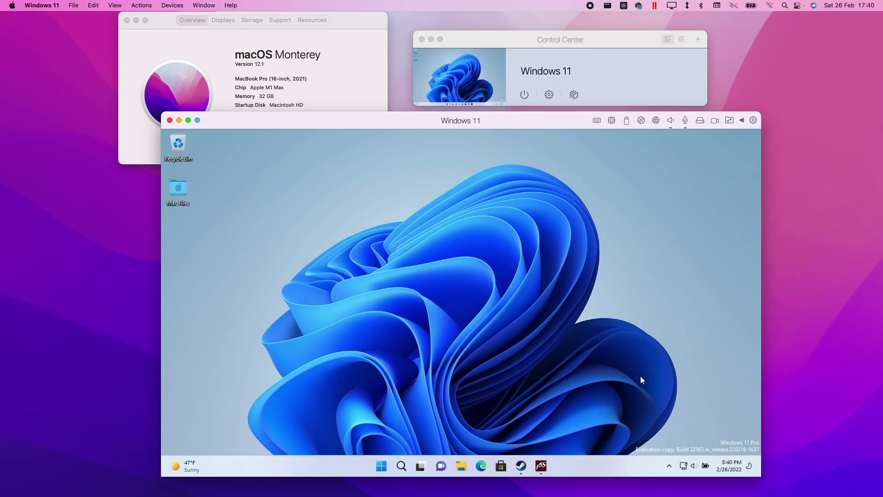
click(541, 466)
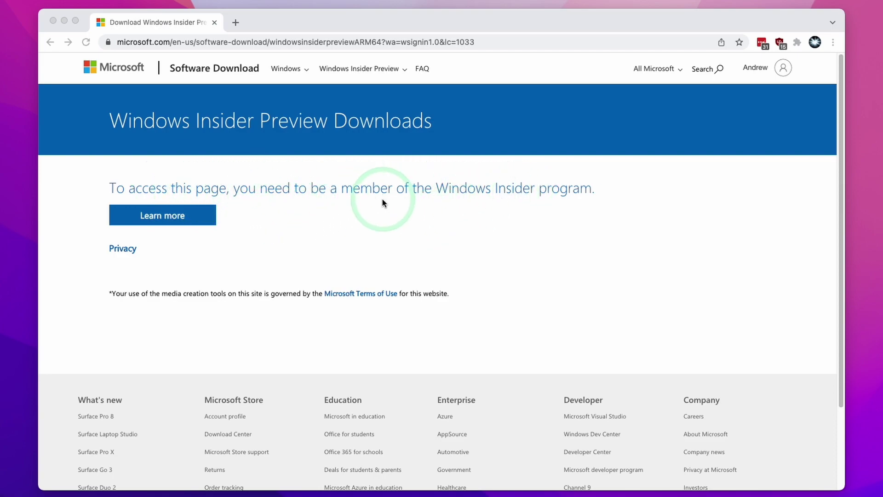
View the signed-in Microsoft account details, then close that panel.
click(783, 72)
click(784, 72)
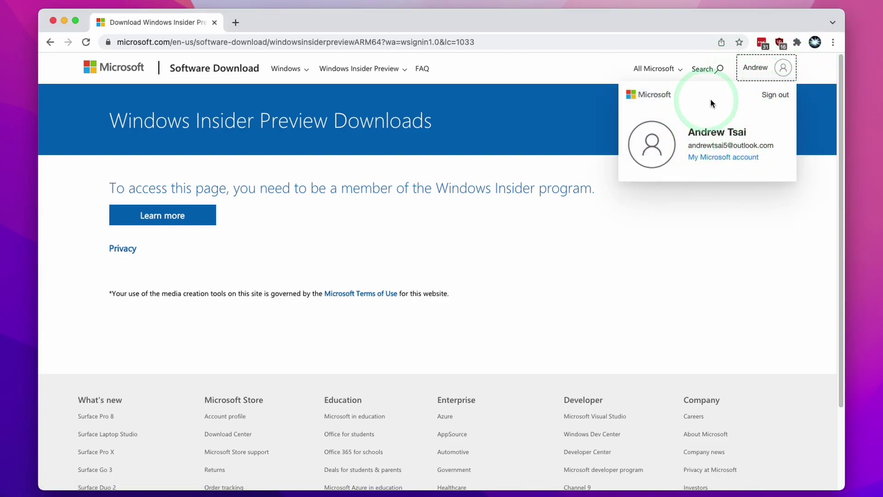
click(550, 224)
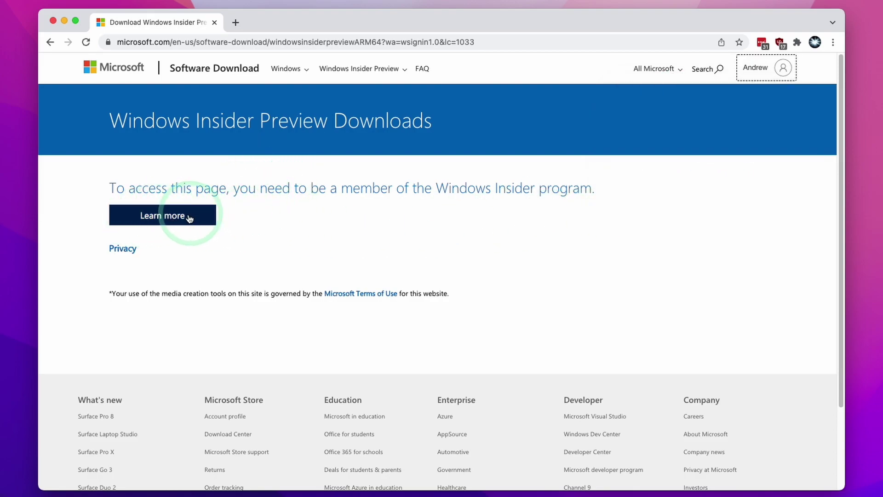
Go to the Windows Insider Program site and open its Register page.
click(162, 219)
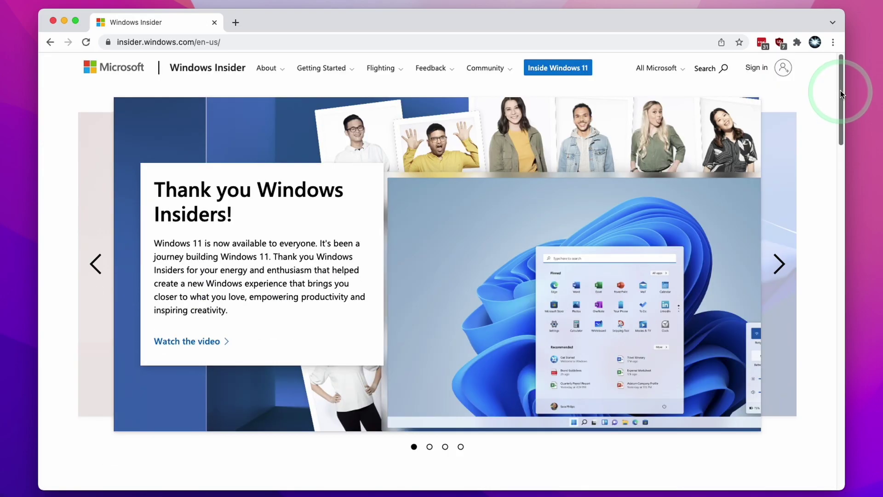
drag(842, 85, 837, 192)
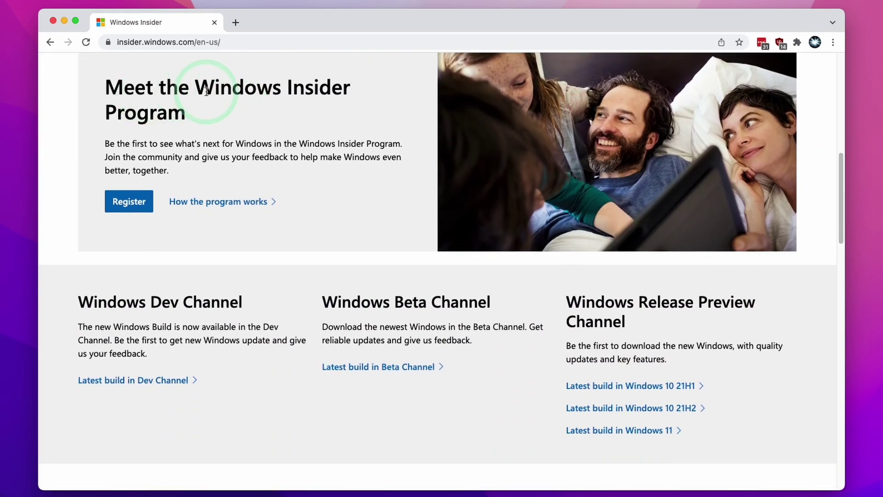
drag(206, 91, 239, 112)
click(183, 130)
click(123, 202)
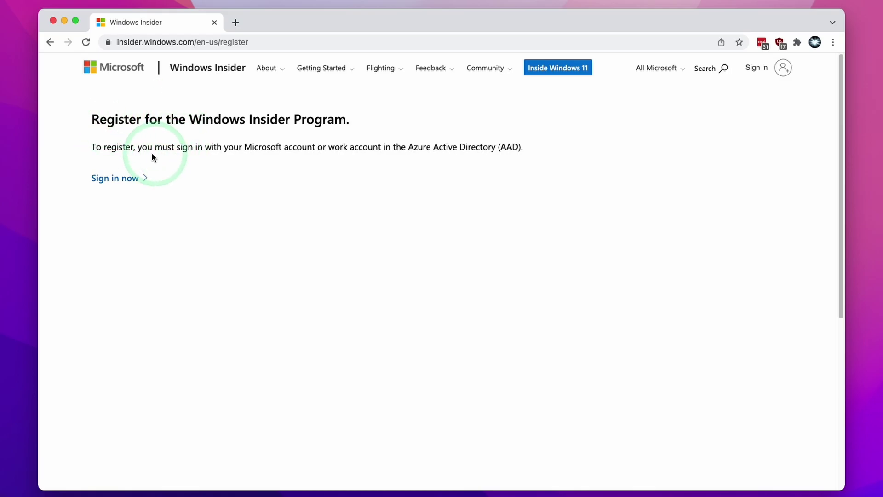
Sign in, accept the Windows Insider terms and submit the registration.
click(119, 181)
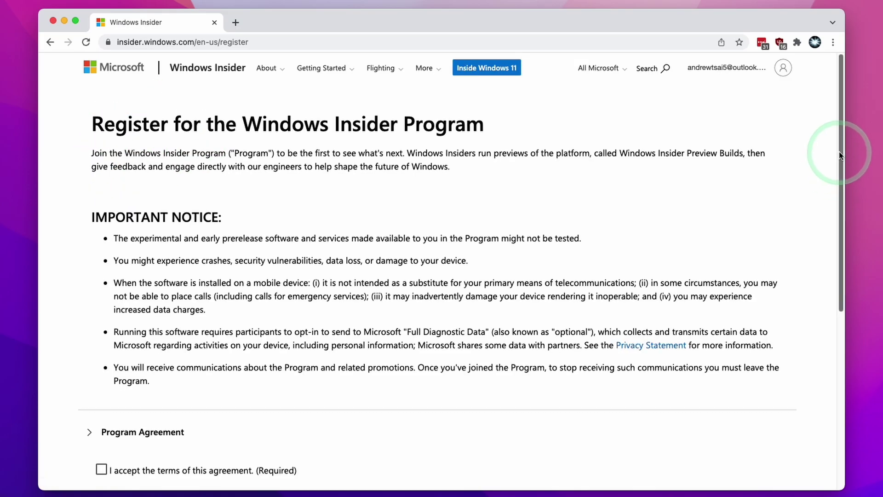
drag(841, 155, 832, 241)
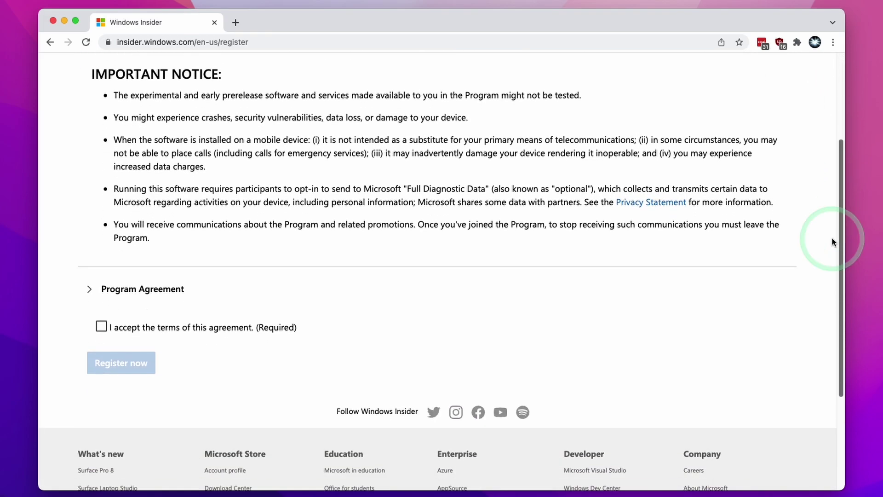
click(101, 328)
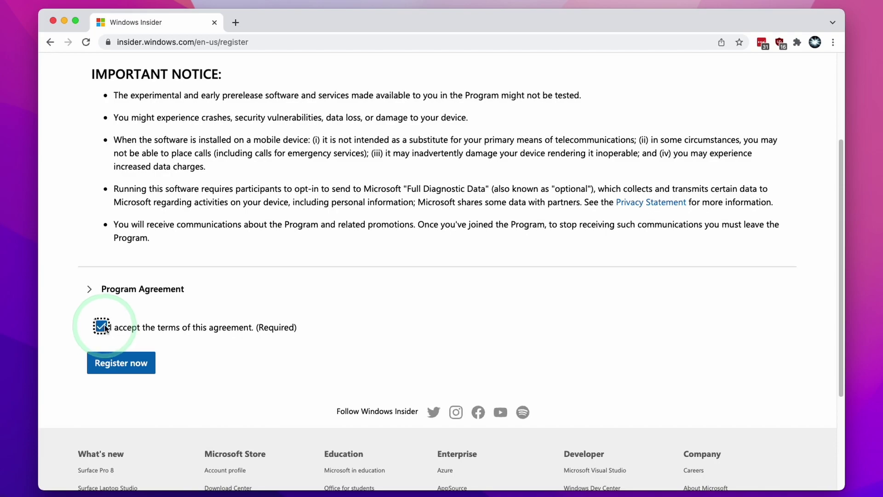
click(122, 367)
click(101, 131)
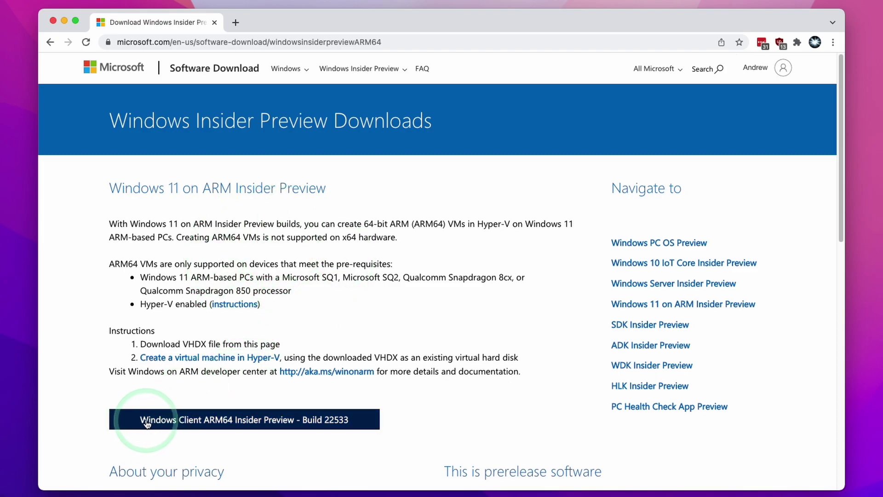
Download the Windows Client ARM64 Insider Preview Build 22533 image.
click(247, 421)
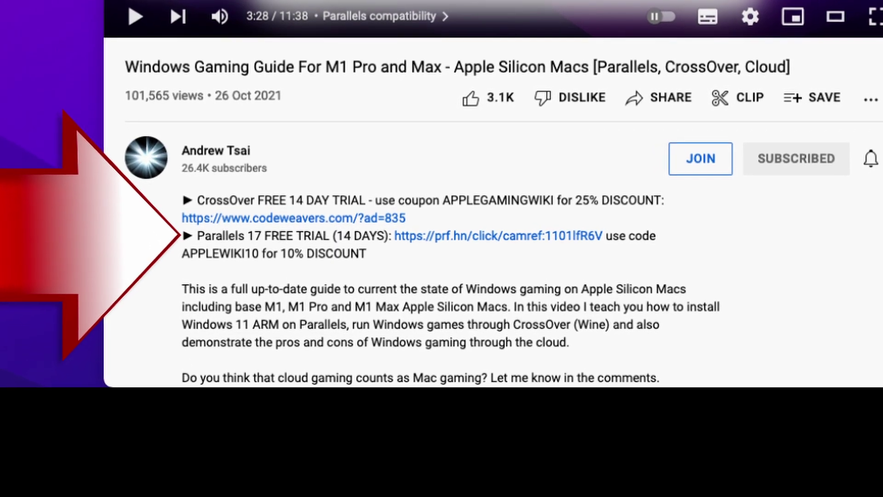
Add a new Parallels Desktop Pro Edition licence to the cart and apply the coupon for £71.99.
click(287, 324)
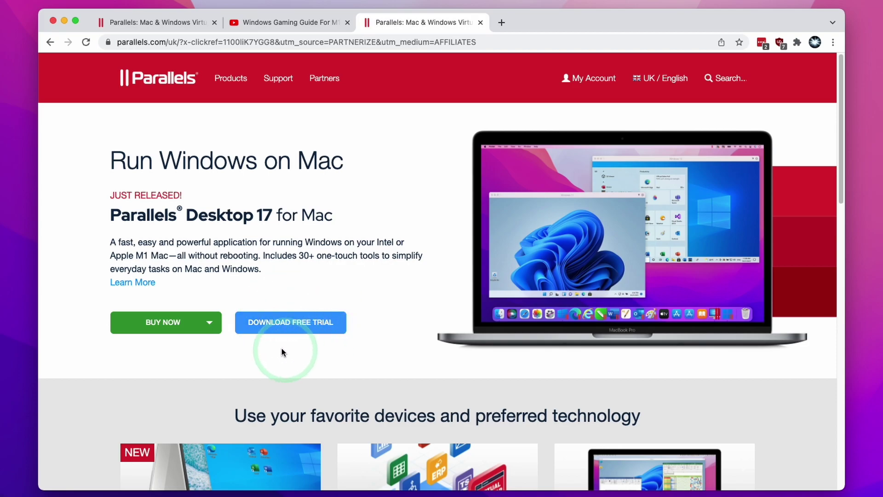
click(188, 331)
click(171, 349)
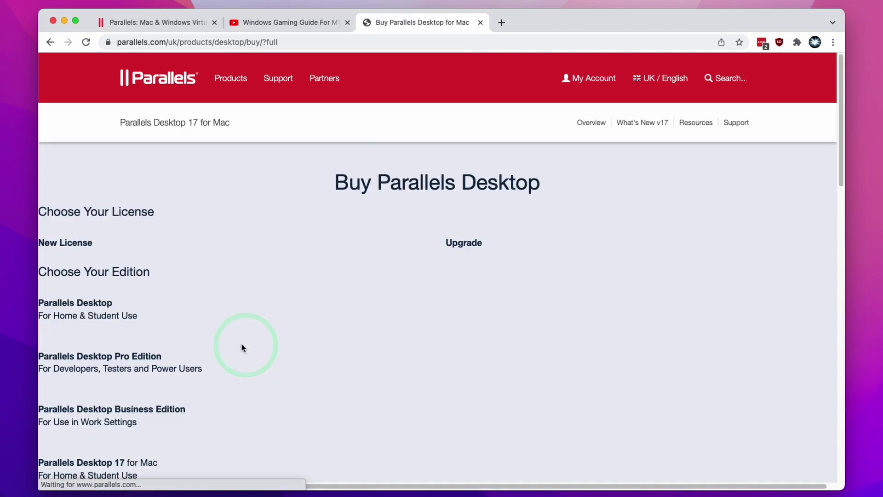
scroll(550, 296, down, 2)
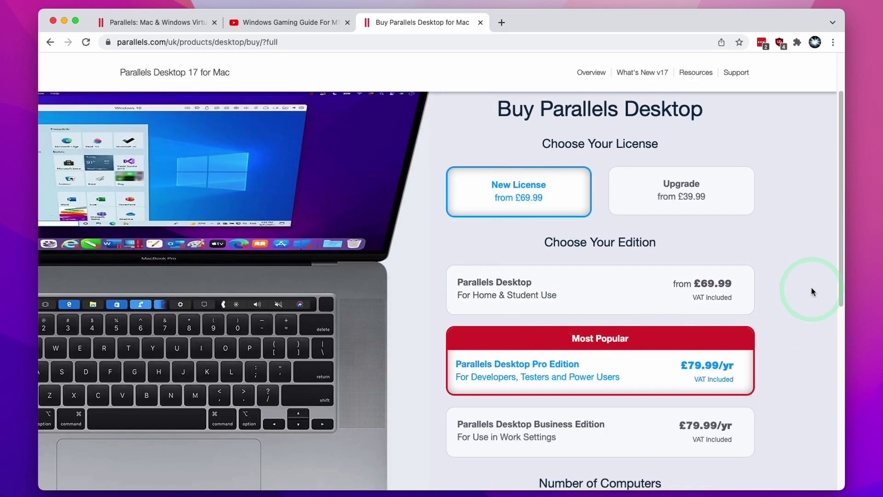
scroll(837, 265, down, 5)
click(603, 388)
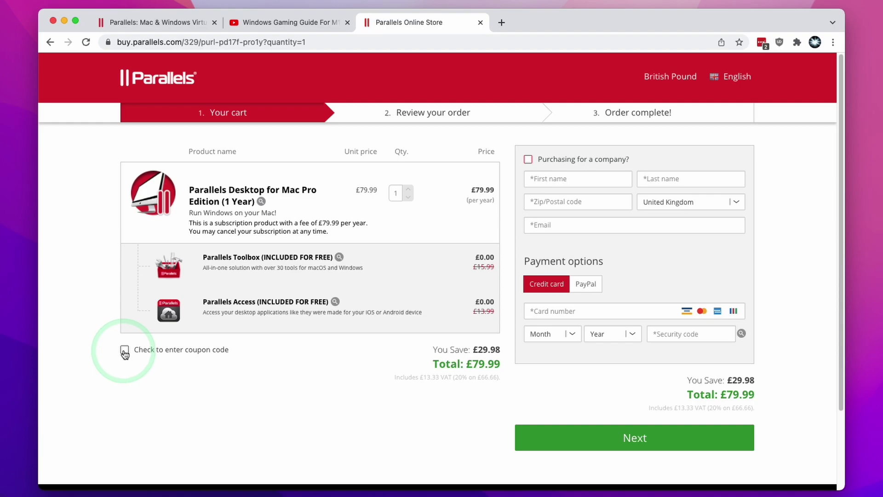
click(124, 350)
click(168, 368)
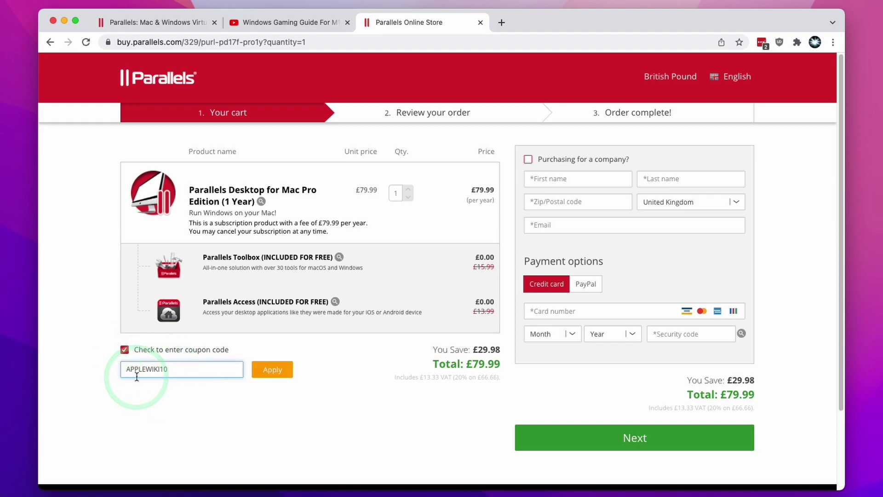
click(277, 373)
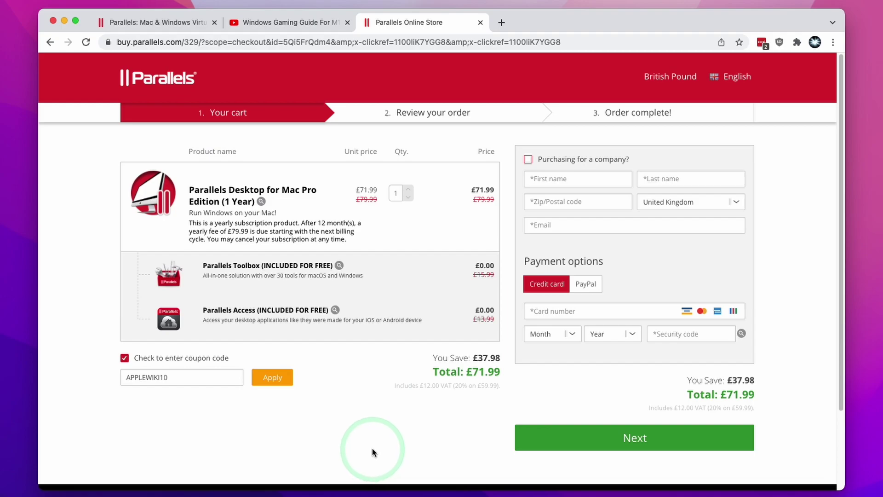
Close the store tab and download the Parallels Desktop 17 free-trial installer.
key(super+w)
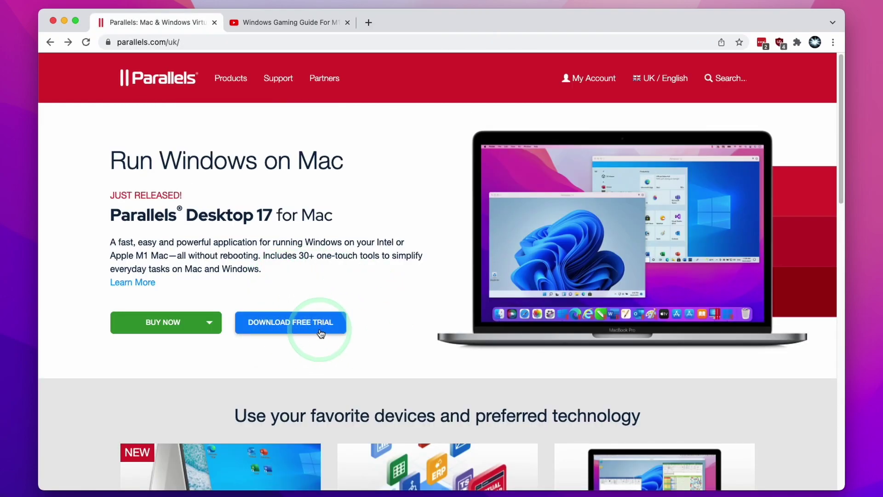
click(316, 327)
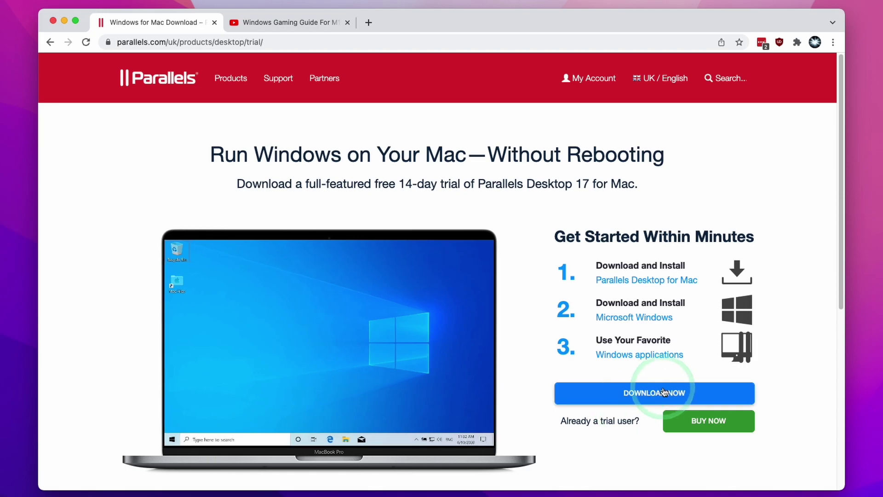
click(649, 395)
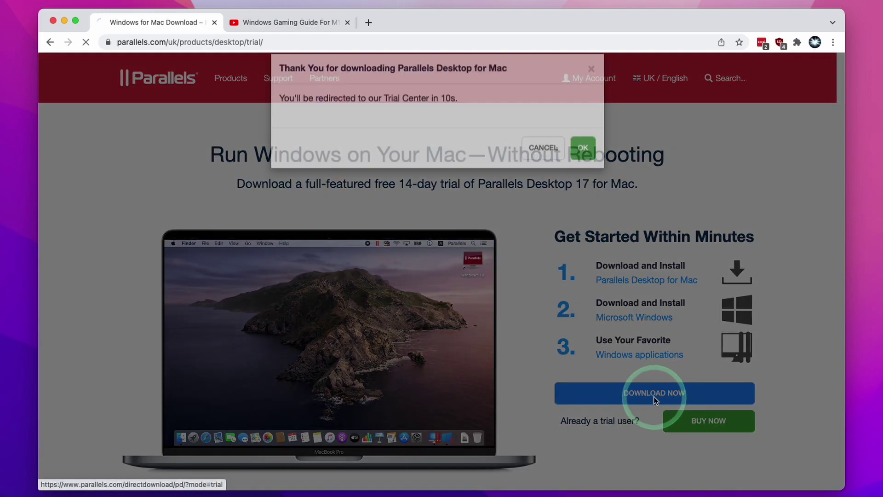
click(583, 167)
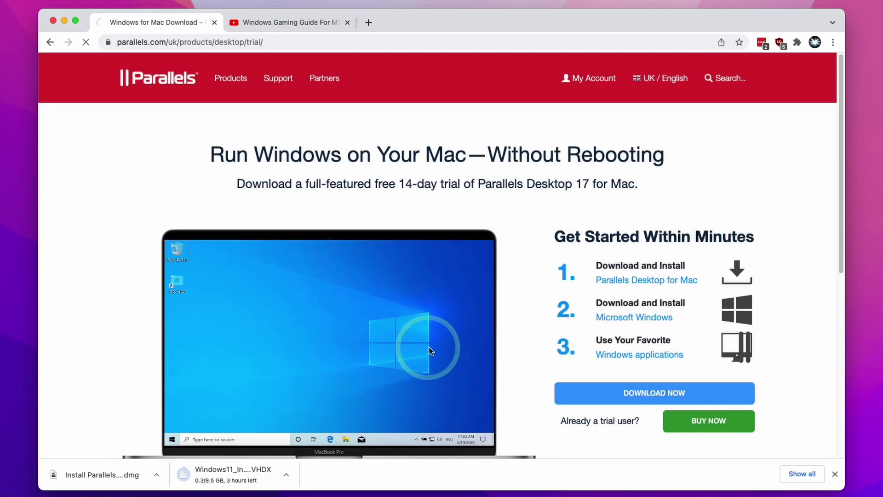
click(106, 474)
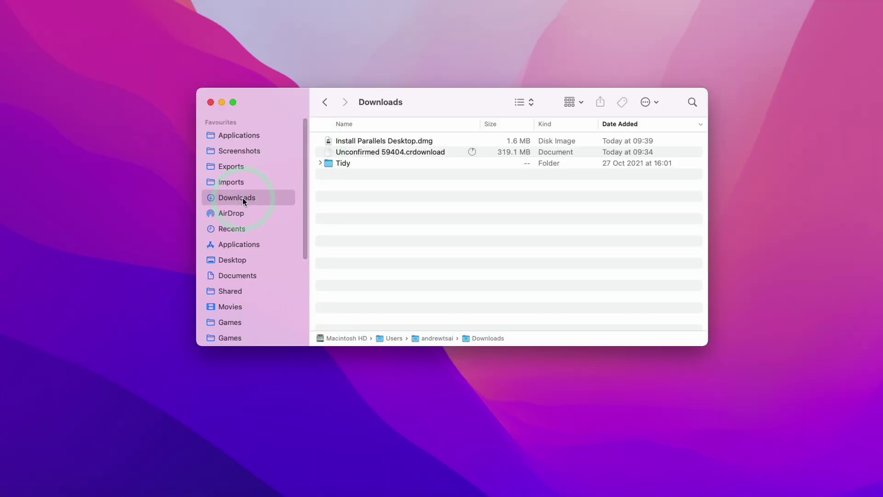
Mount Install Parallels Desktop.dmg, run the installer and approve the security warning.
click(373, 152)
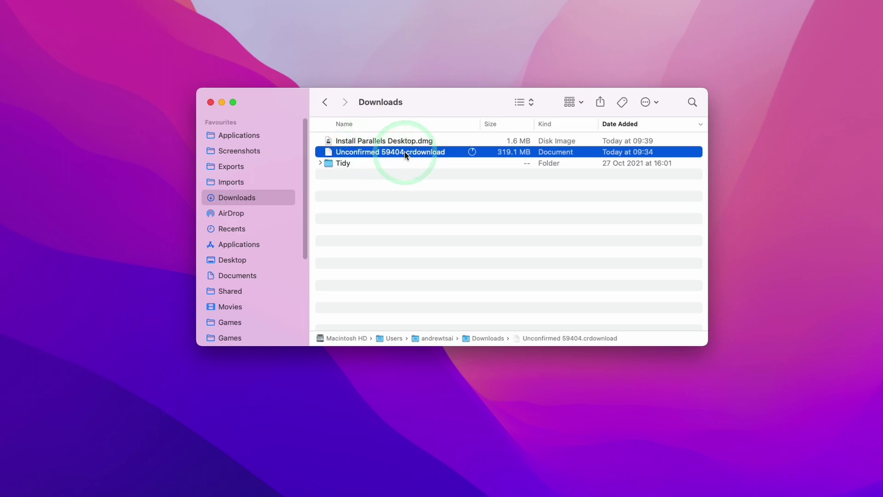
click(364, 142)
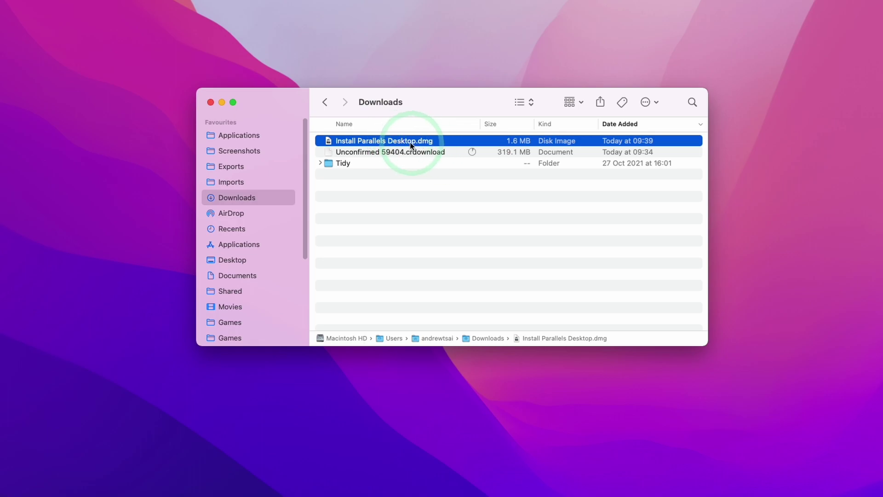
click(353, 126)
double_click(387, 143)
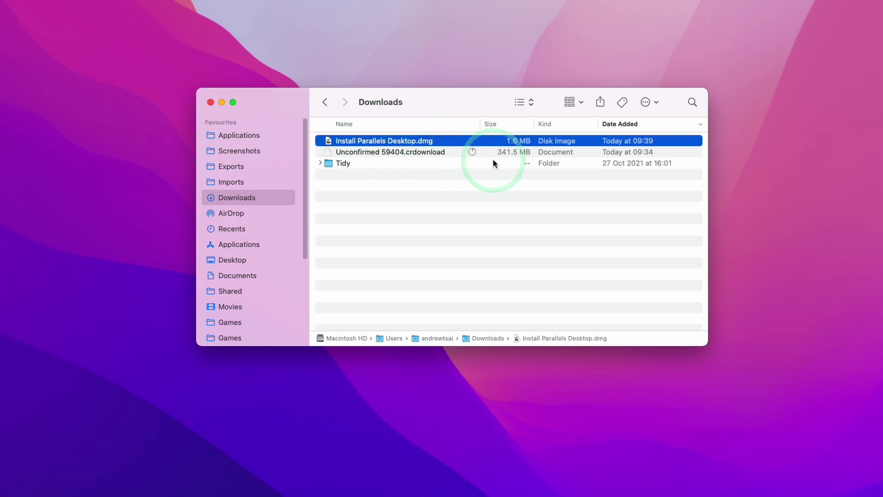
click(507, 305)
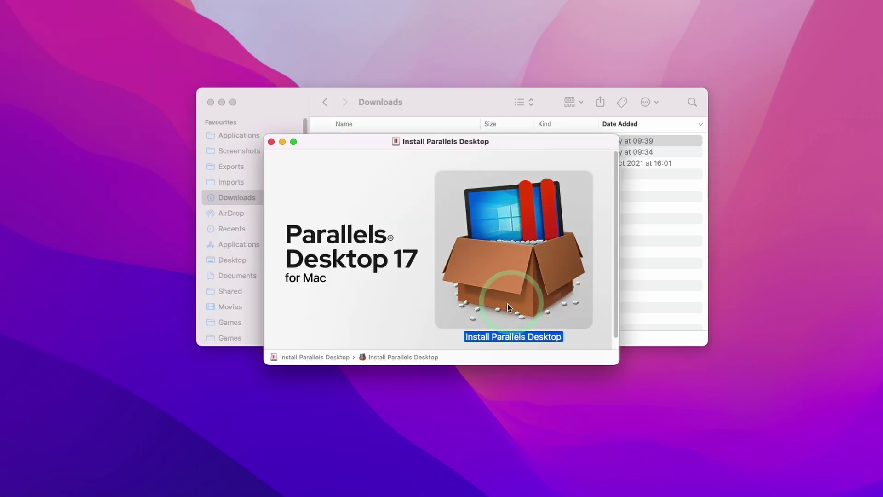
double_click(513, 275)
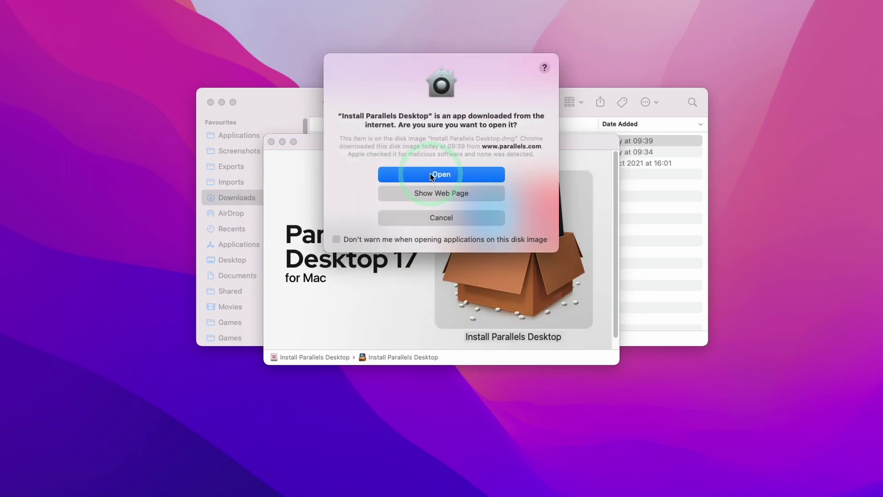
click(432, 175)
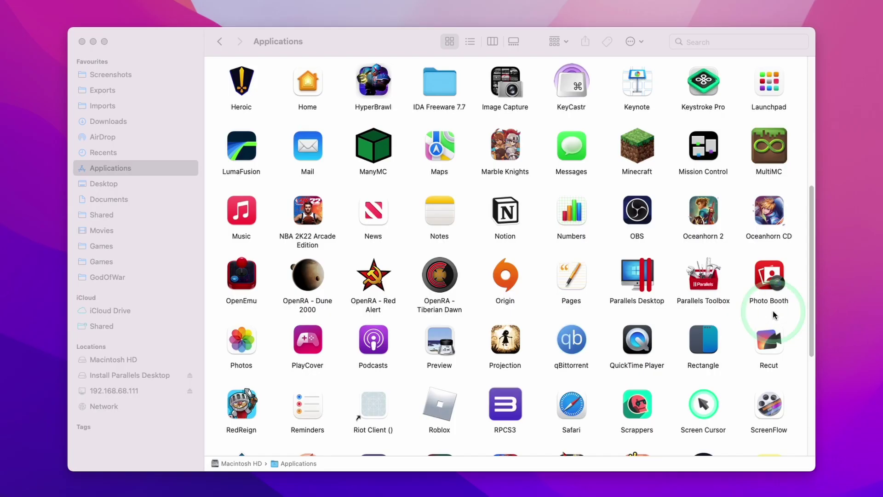
Launch Parallels Desktop, choose 'Install Windows from image file' and pick the image manually.
click(647, 285)
double_click(648, 285)
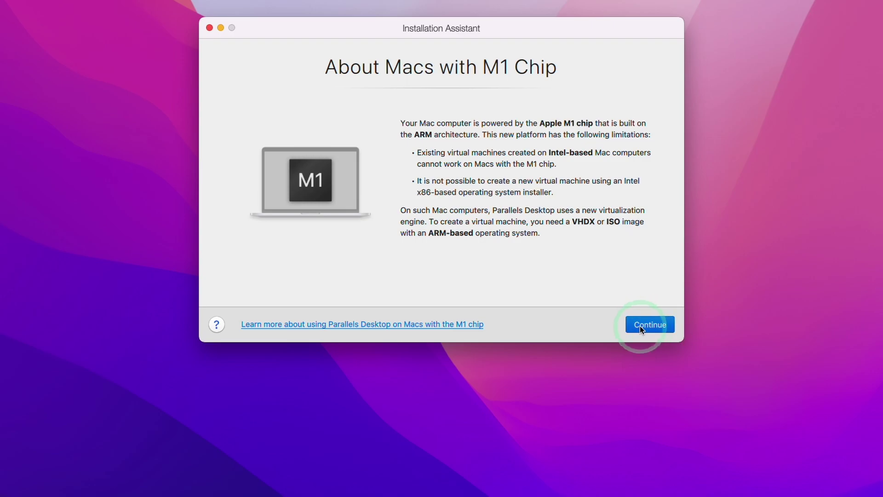
click(639, 326)
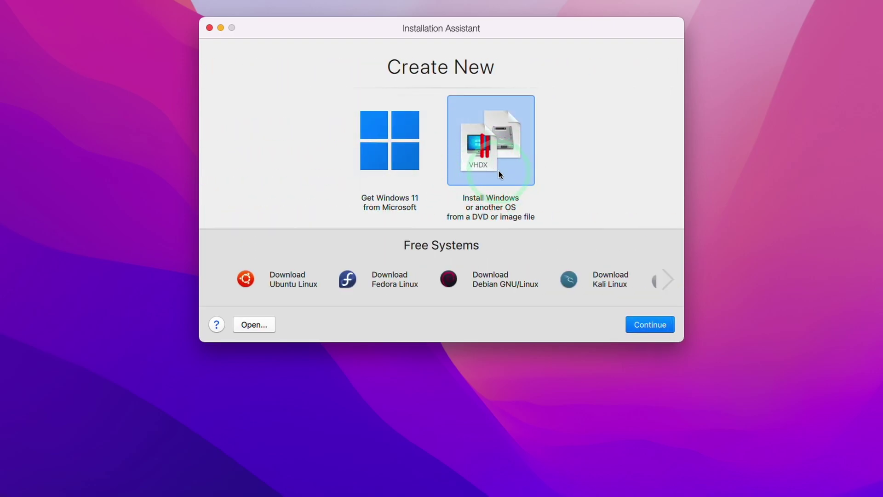
click(646, 324)
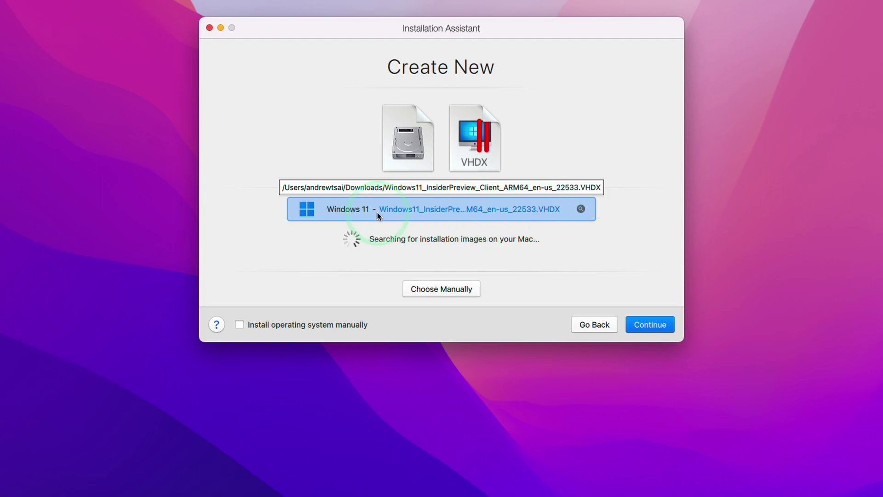
click(435, 290)
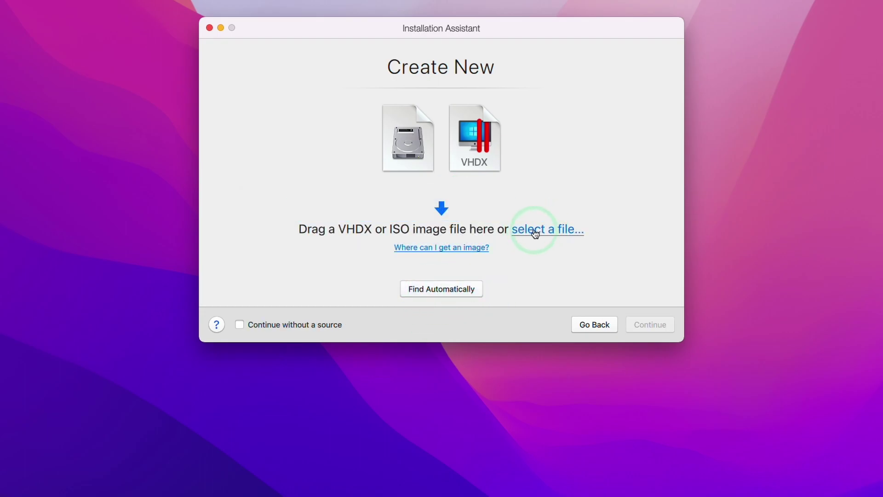
Load the Windows 11 ARM64 VHDX from Downloads into the Installation Assistant.
click(534, 232)
click(252, 113)
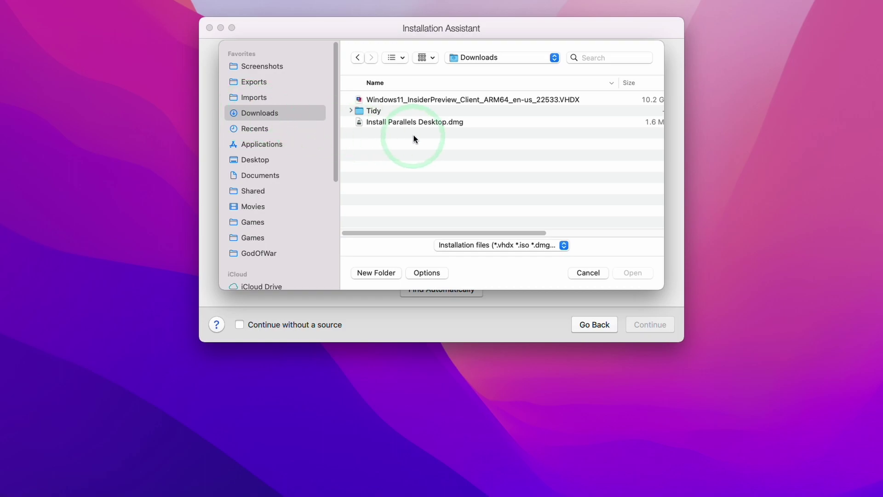
click(396, 100)
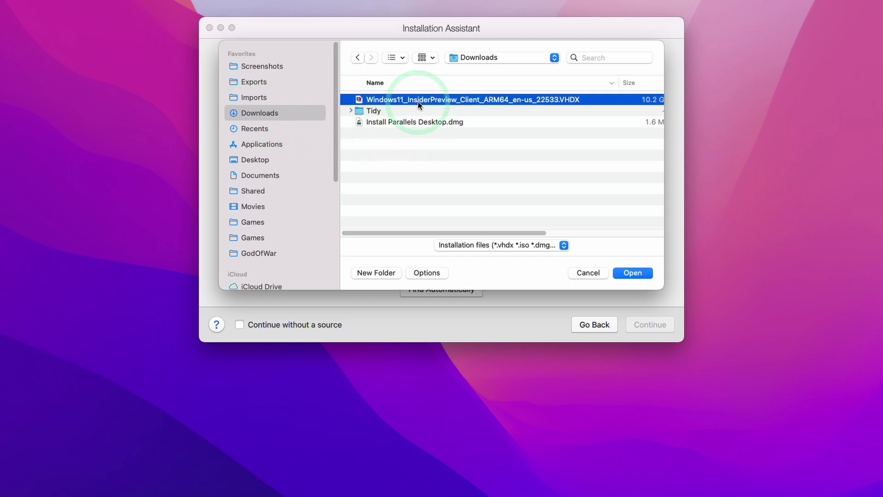
click(632, 272)
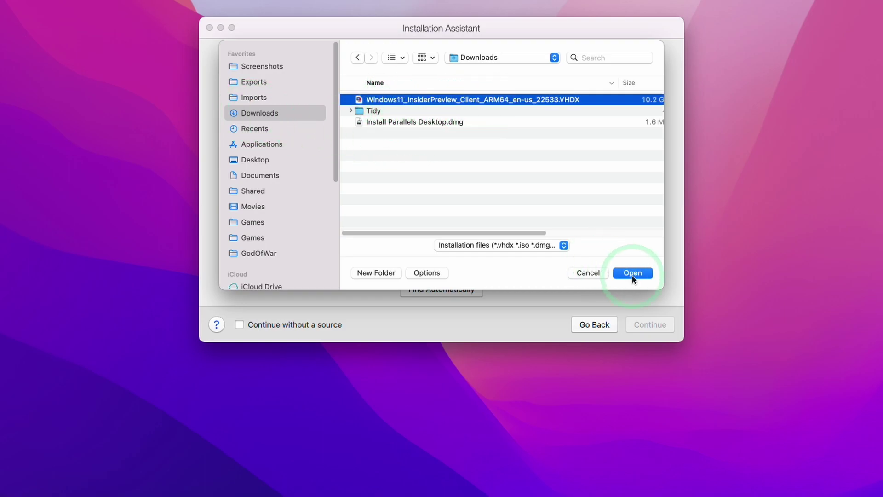
Set the VM's primary use to Games only.
click(656, 327)
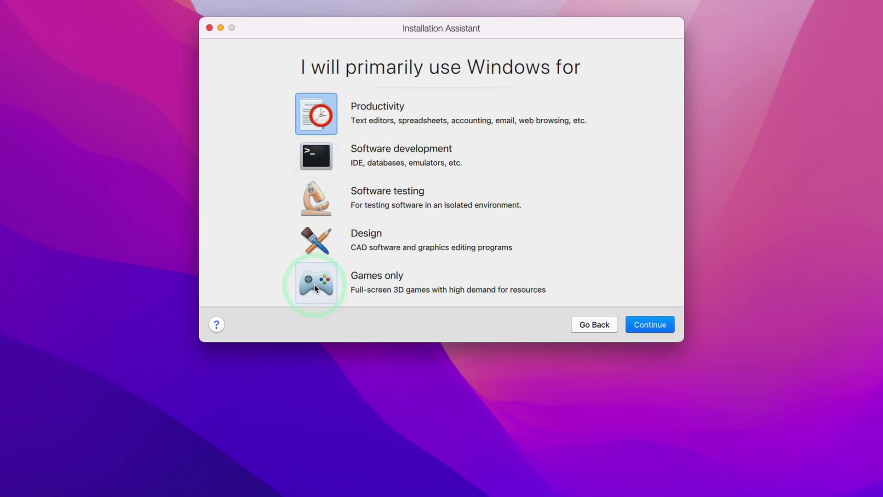
click(319, 284)
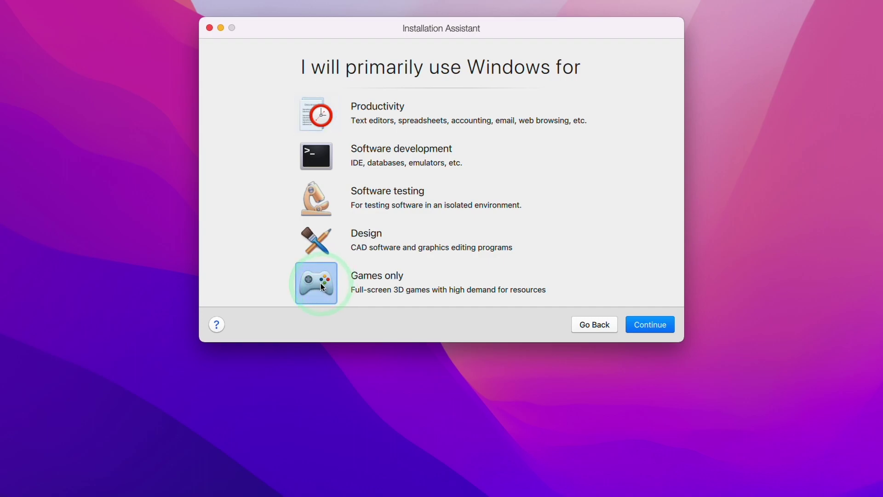
click(645, 327)
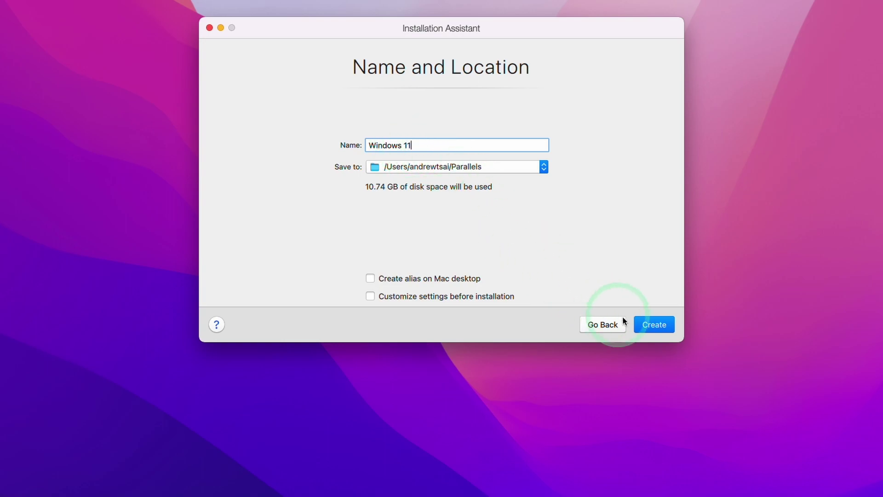
Create the VM named 'Windows 11' and wait for Installation Complete.
click(659, 326)
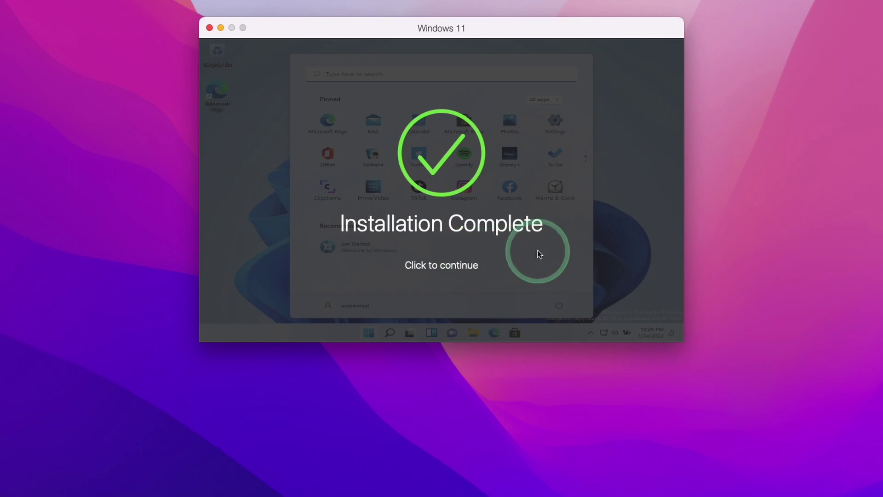
Dismiss the installation notice, close the Parallels welcome page and Windows Update settings.
click(533, 265)
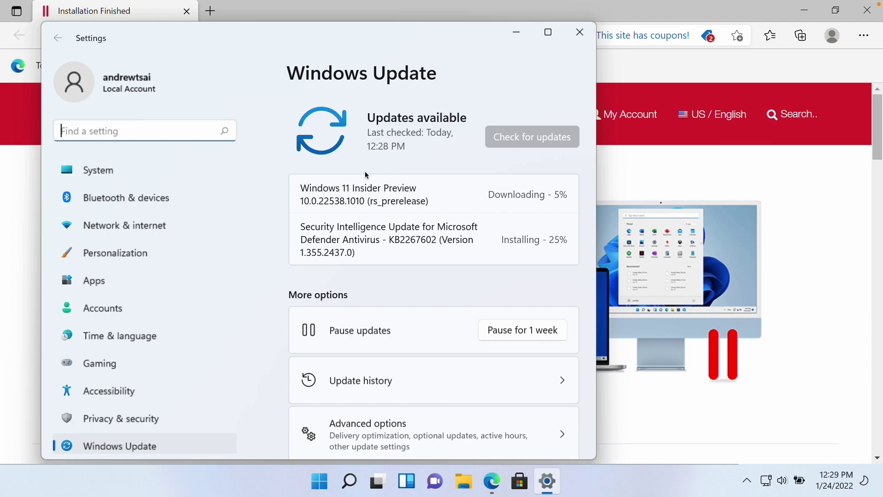
click(515, 34)
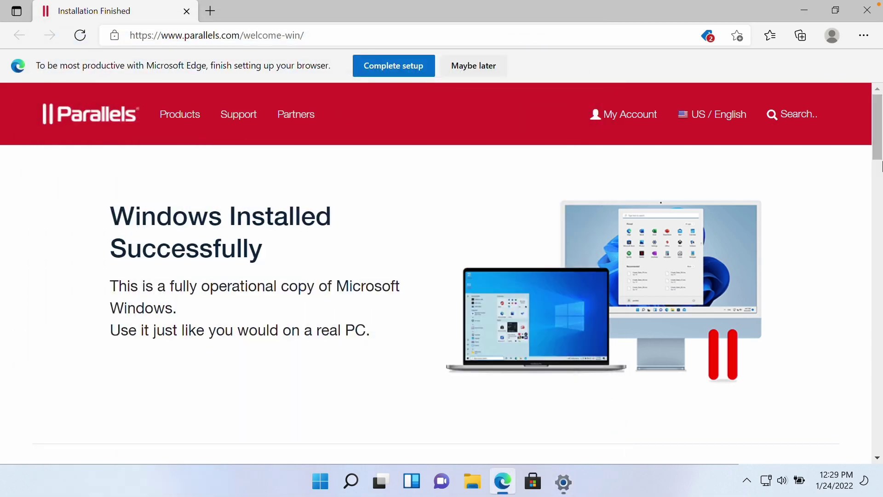
click(880, 6)
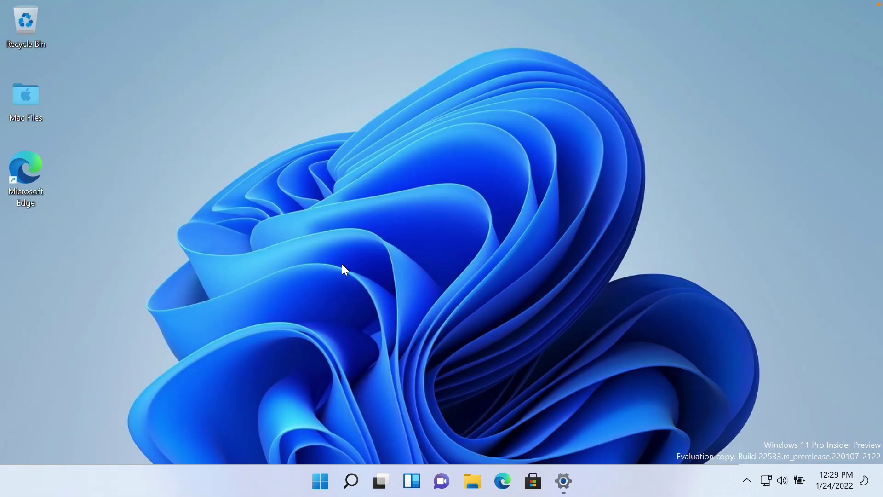
click(562, 481)
Close the open window, drop the desktop Display settings scale from 150% to 100%, and close Settings.
key(alt+F4)
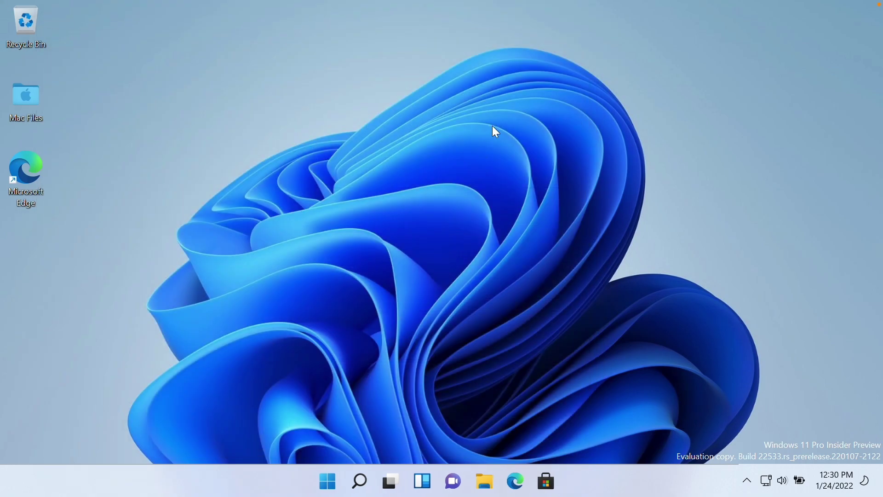
right_click(462, 207)
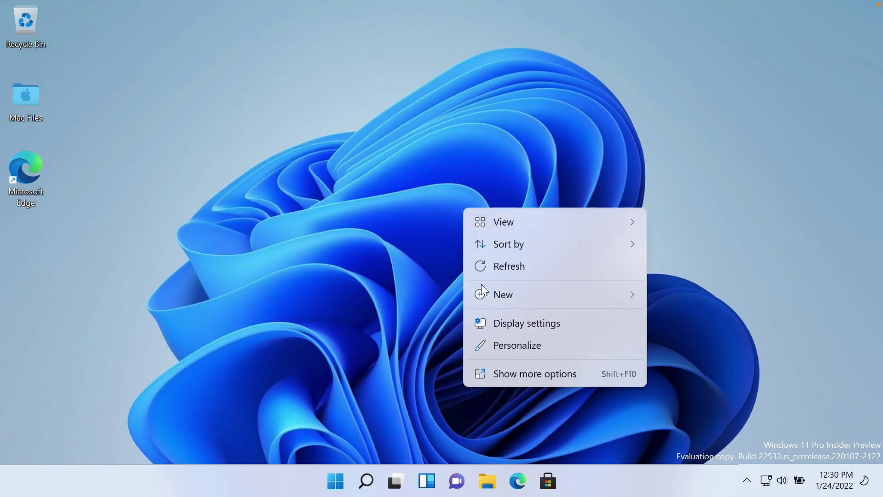
click(520, 327)
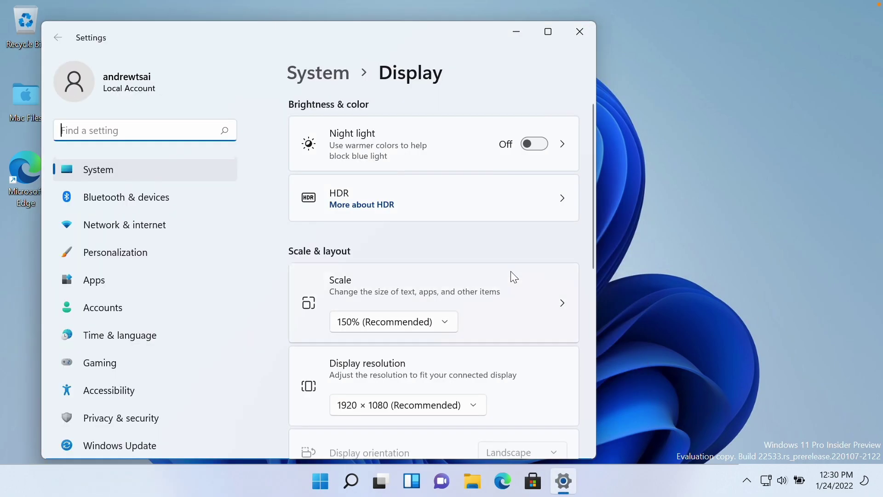
click(401, 325)
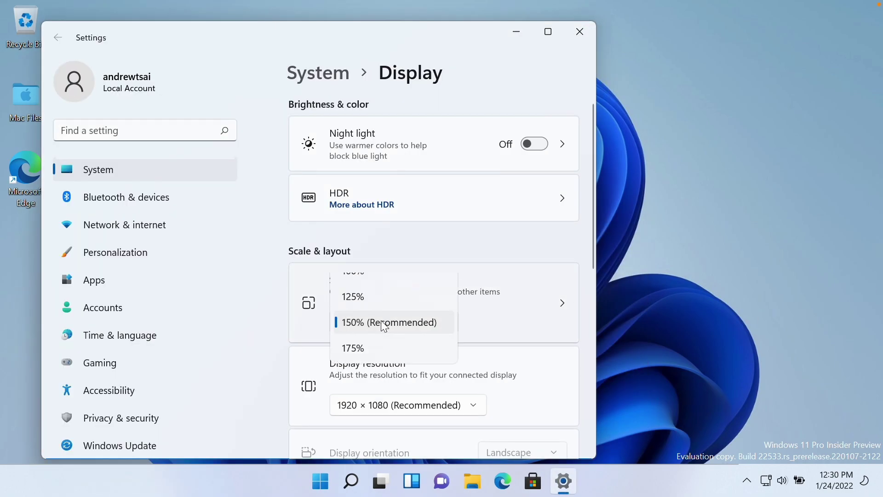
click(367, 275)
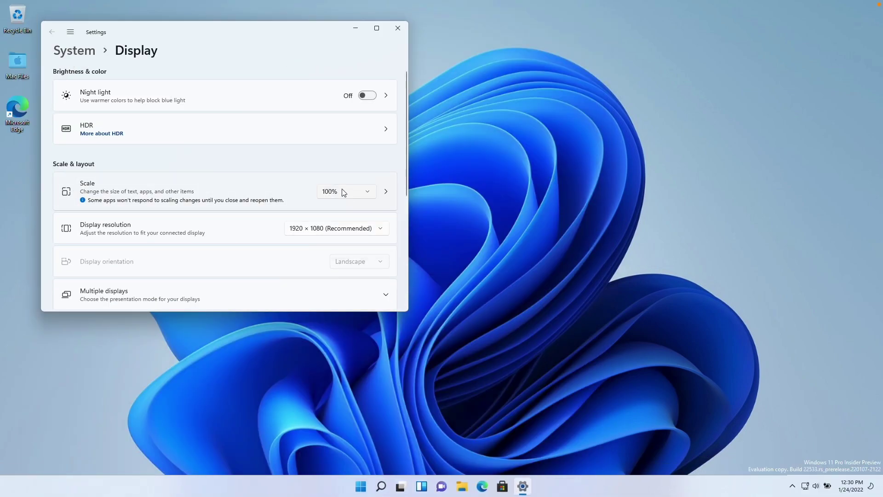
click(398, 26)
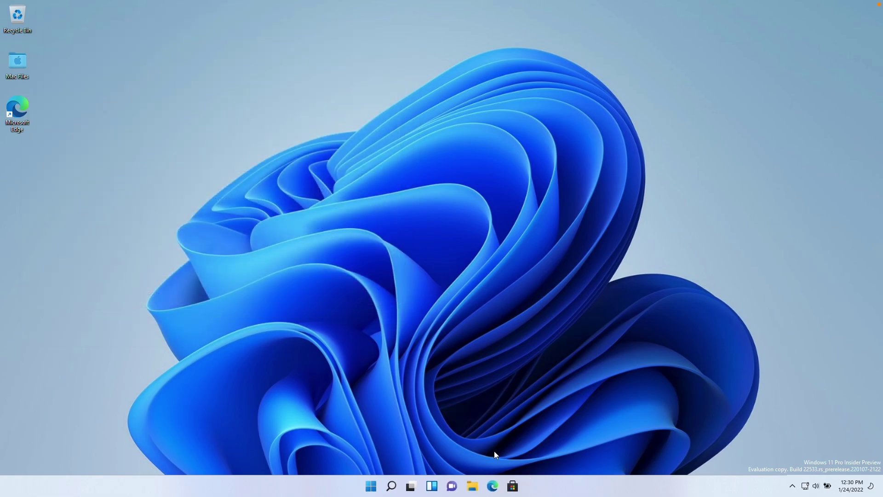
Go to steampowered.com in Edge, download SteamSetup.exe via Install Steam, and run it.
click(493, 486)
text(steampowered.com)
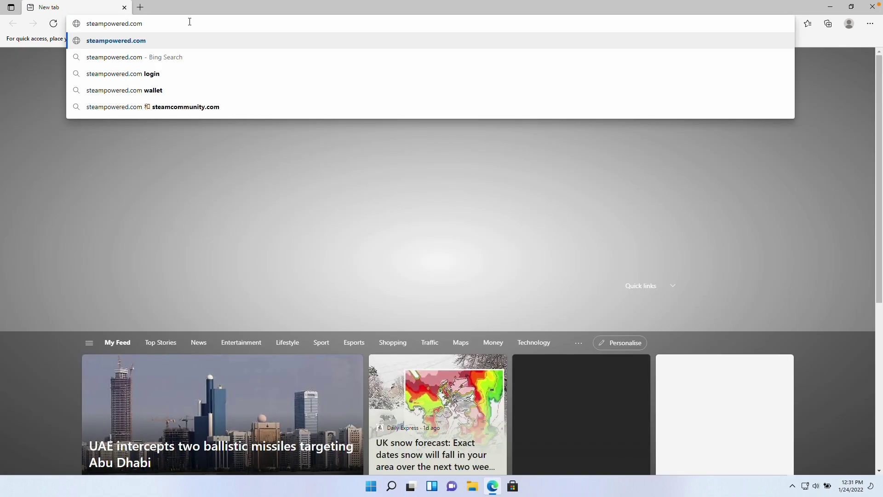
key(Return)
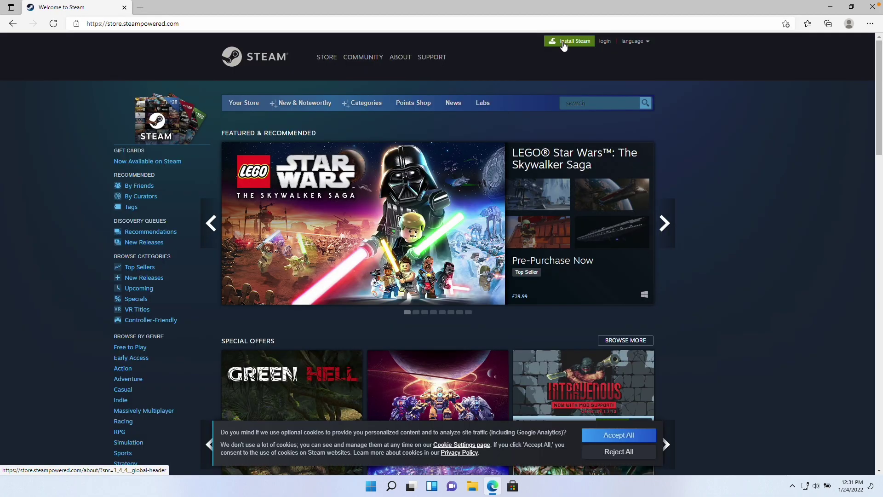
click(562, 41)
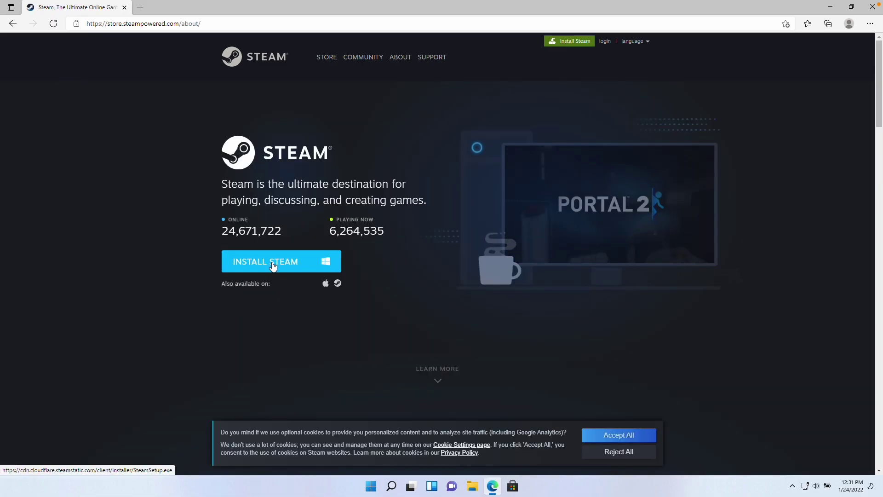
click(273, 264)
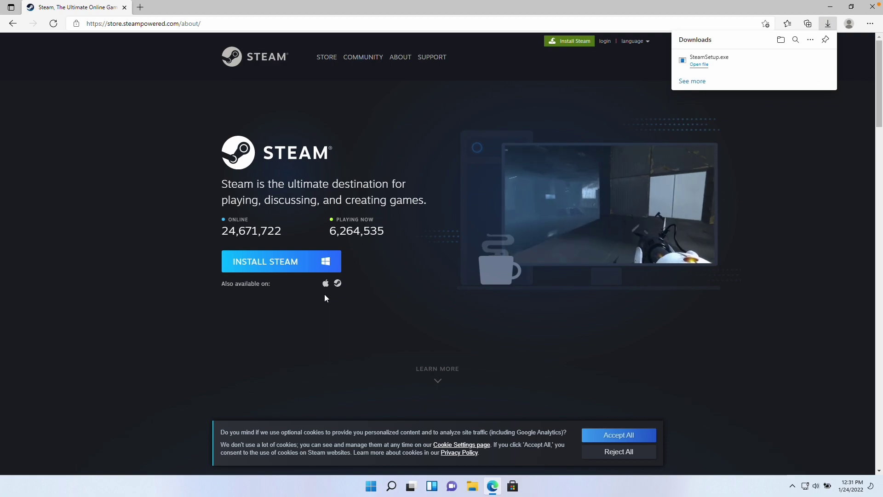
click(699, 65)
Approve the installer, install Steam in English, and finish with Steam launching.
click(408, 322)
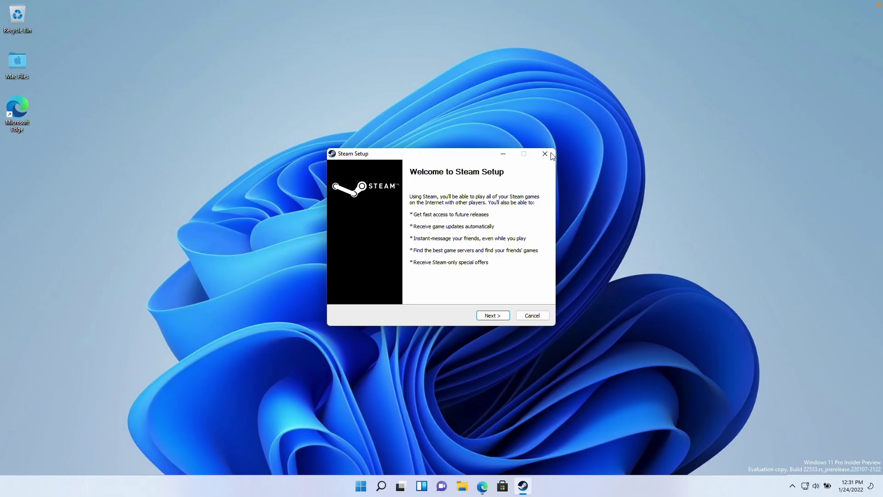
click(492, 317)
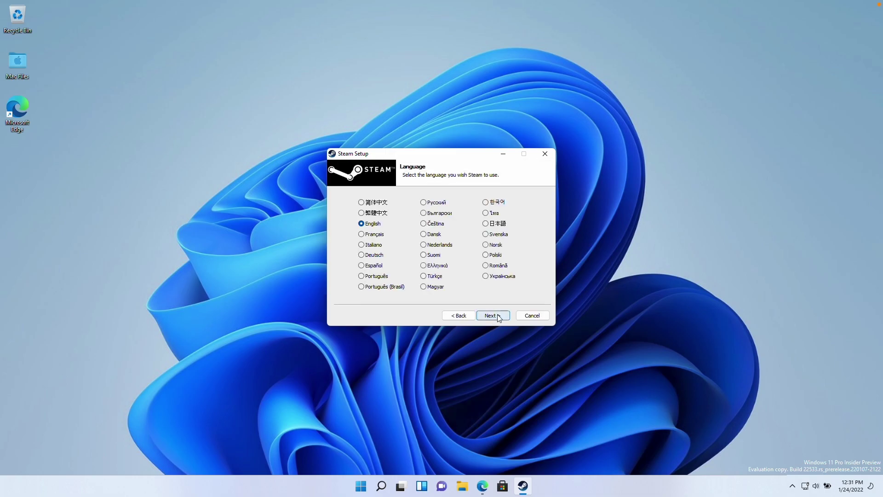
click(497, 316)
click(490, 315)
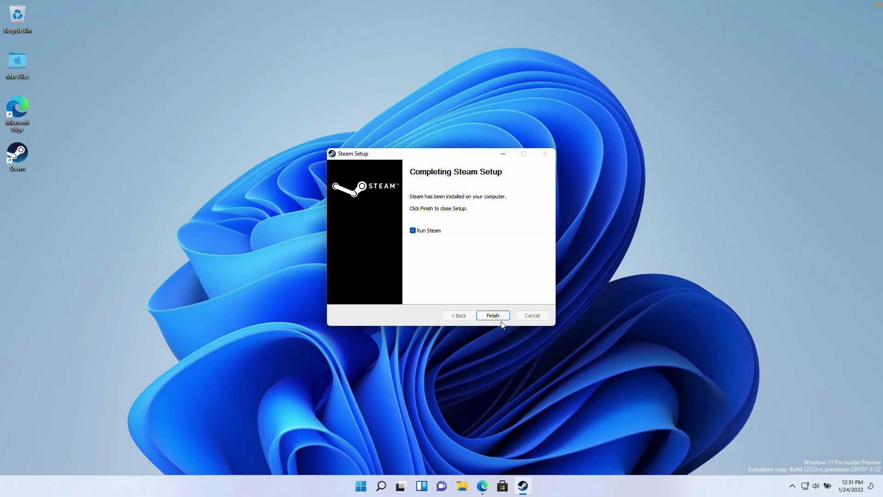
click(493, 315)
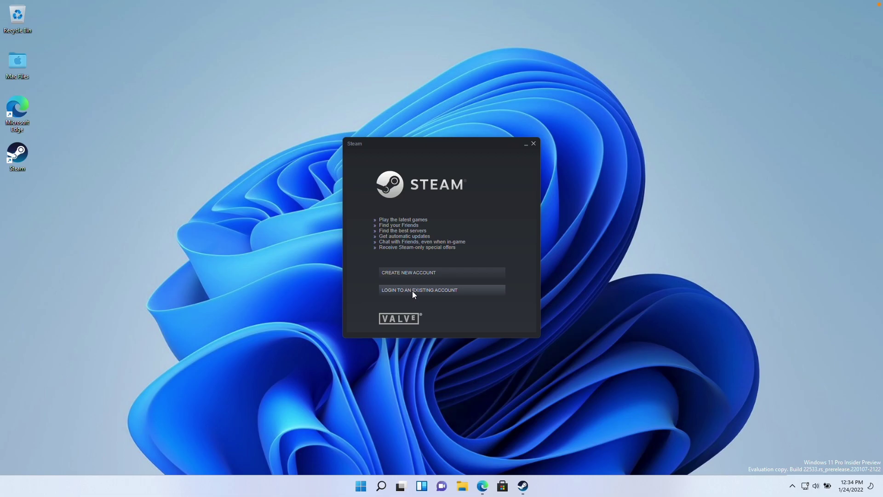
Log in to Steam, search the store for 'persona 5 strikers', and open its store page.
click(412, 290)
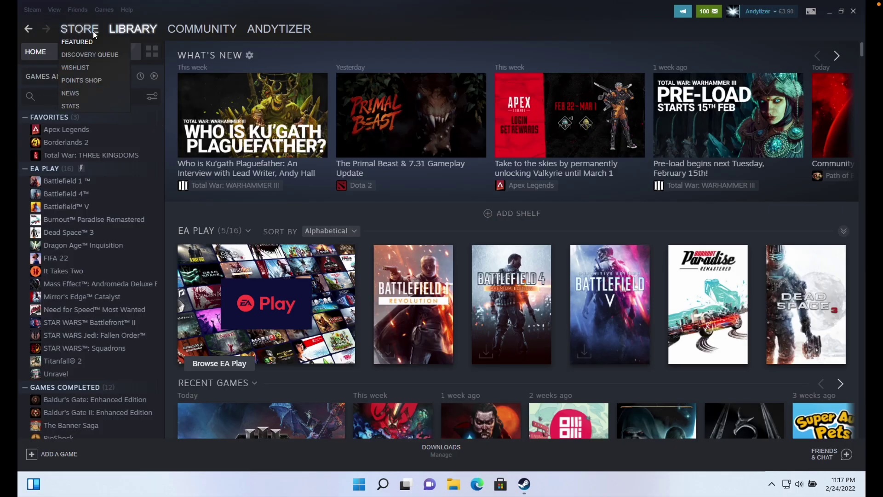
click(79, 27)
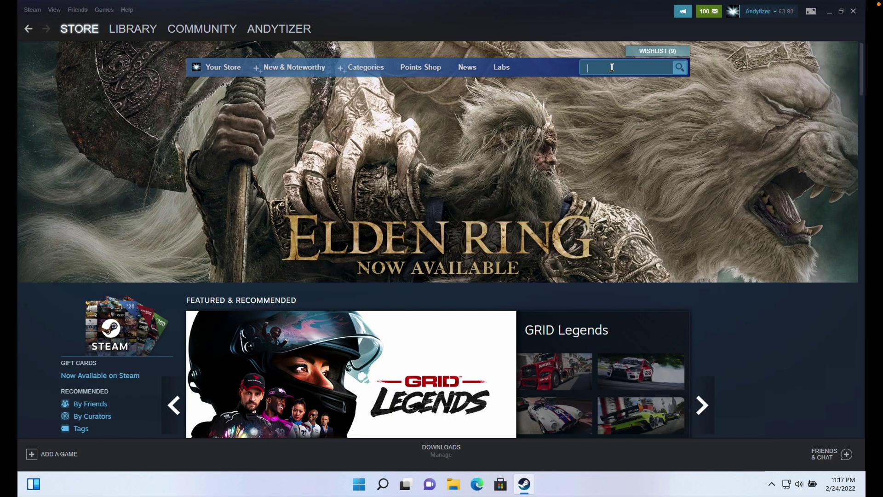
click(611, 67)
text(persona 5)
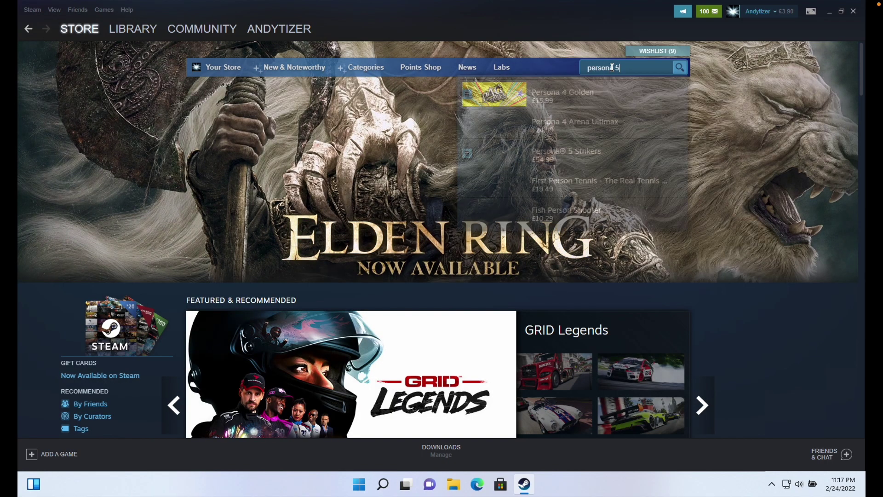
text( strikers)
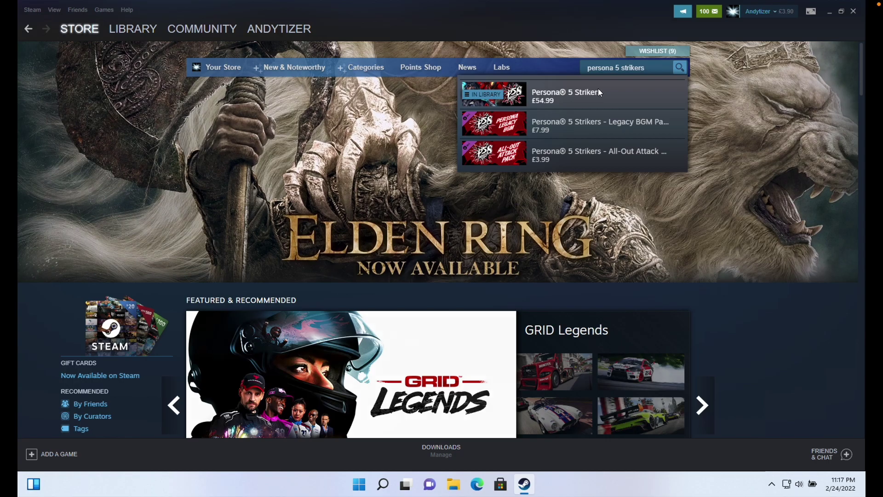
click(597, 92)
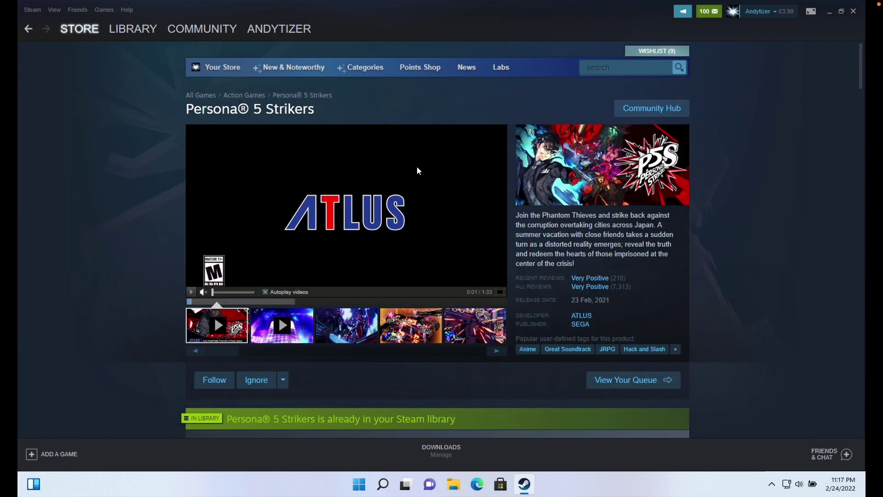
scroll(417, 170, down, 10)
scroll(412, 152, up, 3)
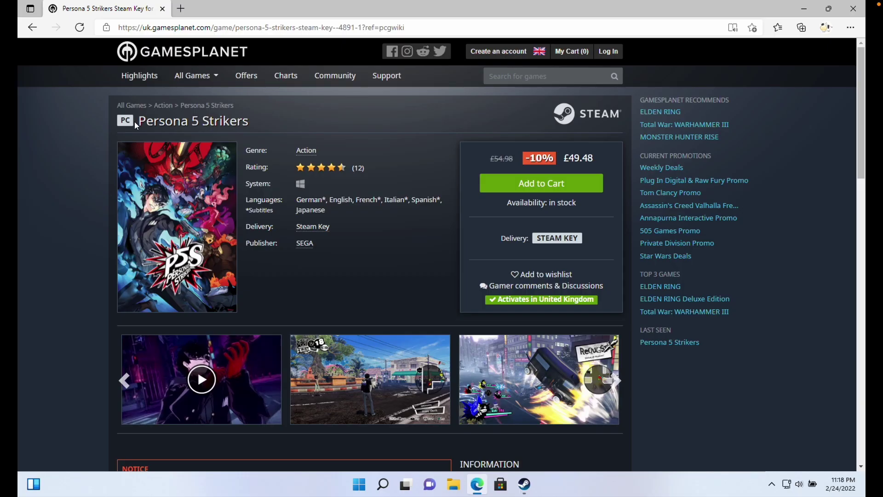
drag(136, 125, 252, 129)
click(252, 129)
Back in Steam, install Persona 5 Strikers from its library page, accepting the licence agreement.
key(alt+Tab)
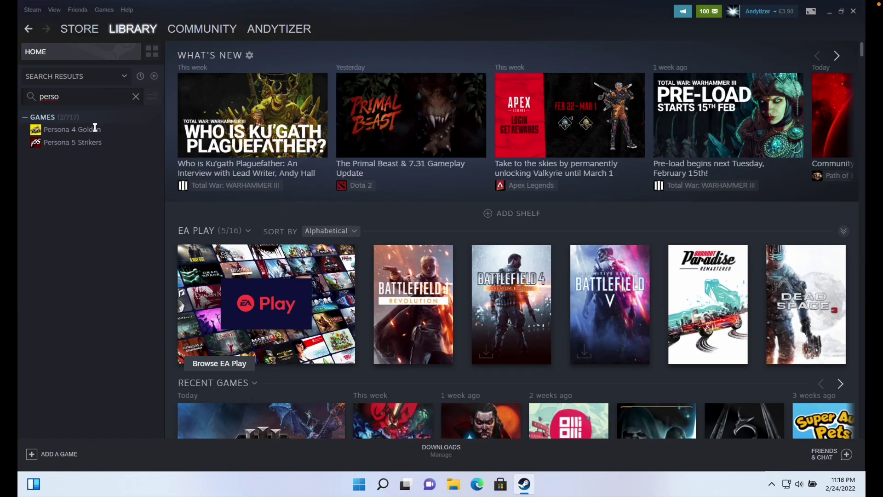
click(77, 143)
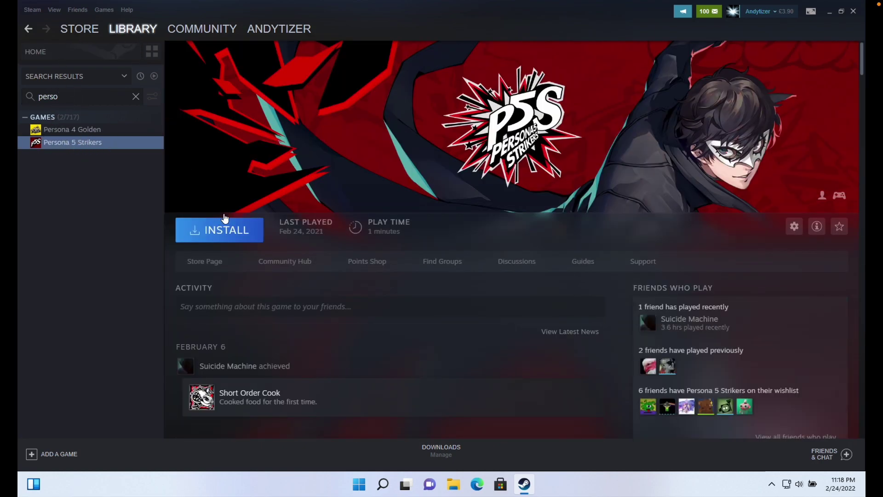
click(210, 234)
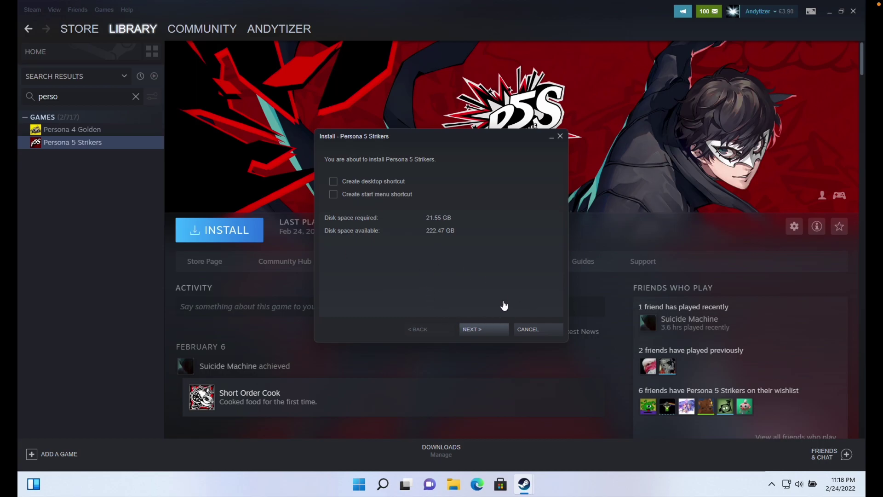
click(494, 334)
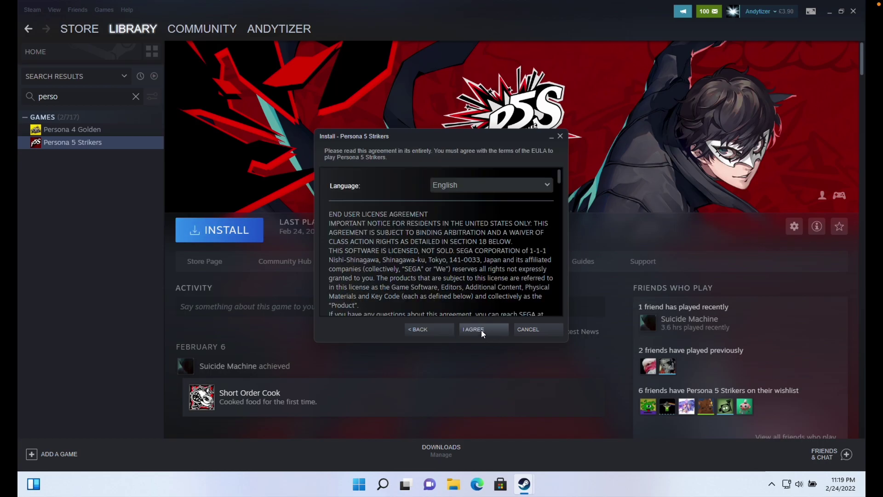
click(474, 329)
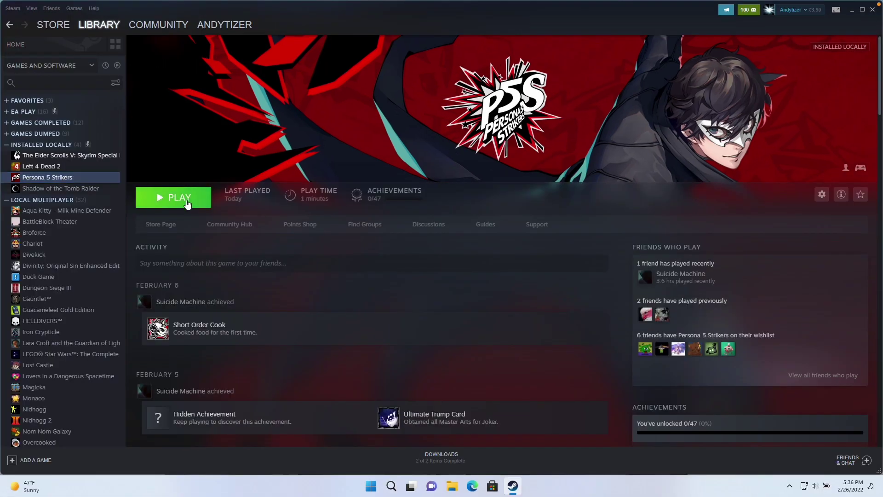
Launch Persona 5 Strikers with PLAY, approve the Steam Client Service prompt, and bring its window forward.
click(187, 201)
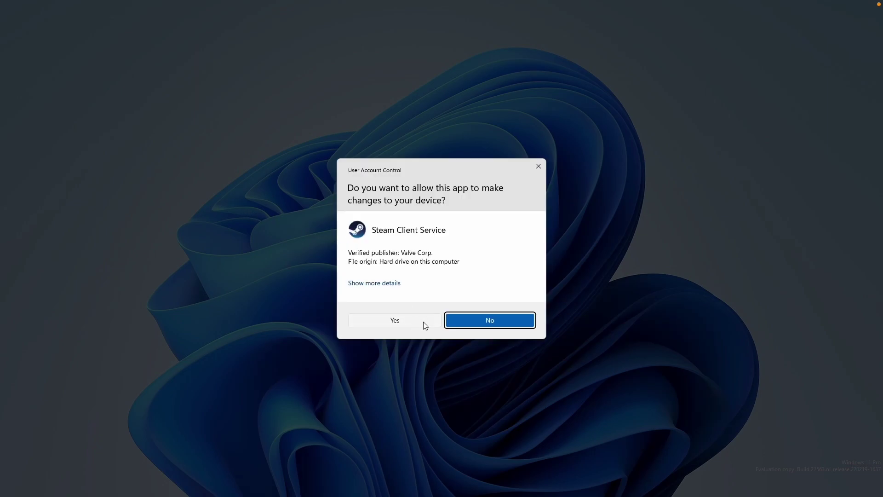
click(419, 321)
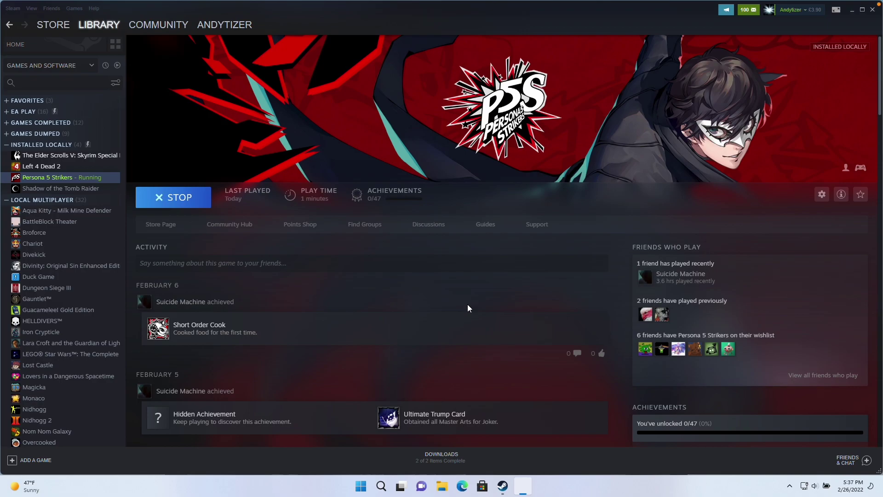
mouse_move(525, 491)
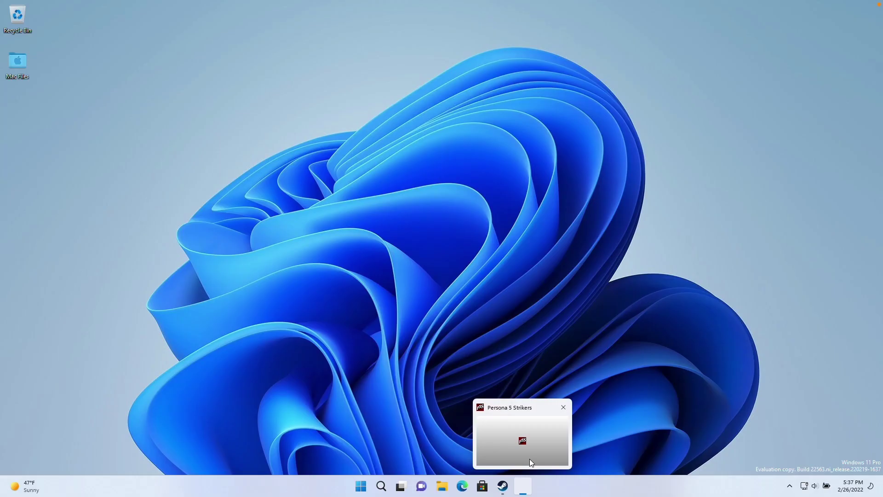
click(529, 459)
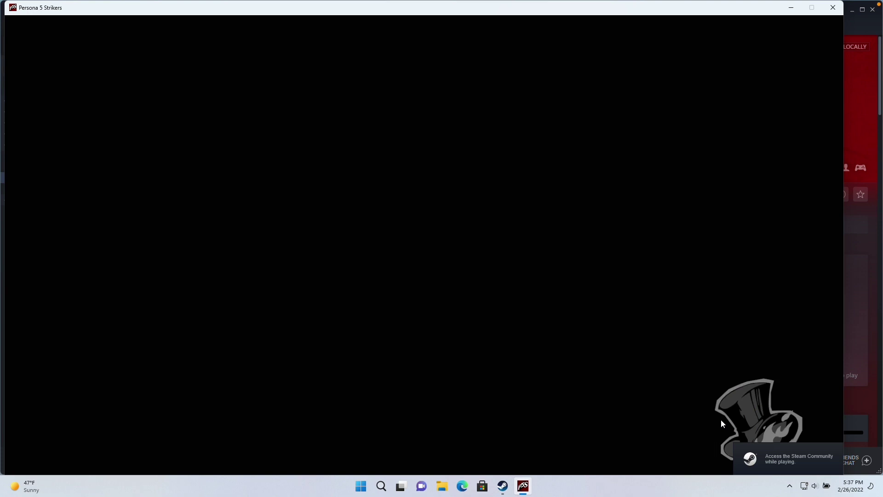
Create new save data, then switch CONFIG > Display Settings from Window to Fullscreen and apply.
click(511, 293)
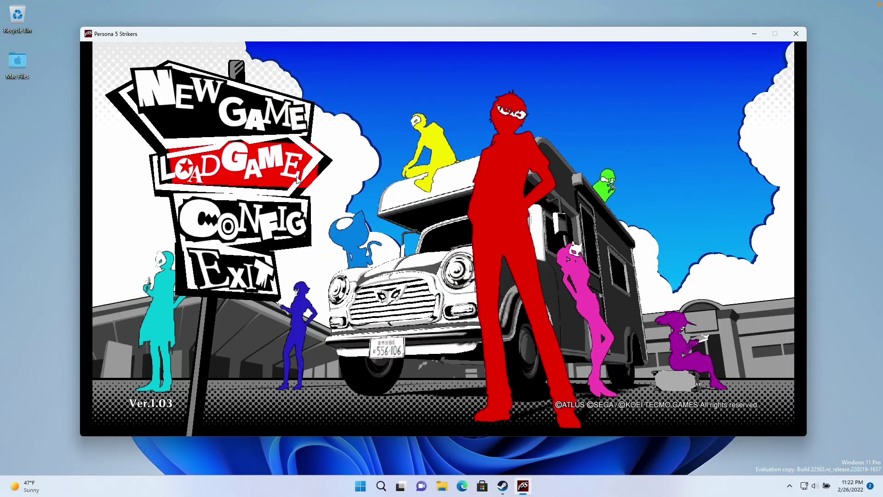
click(269, 222)
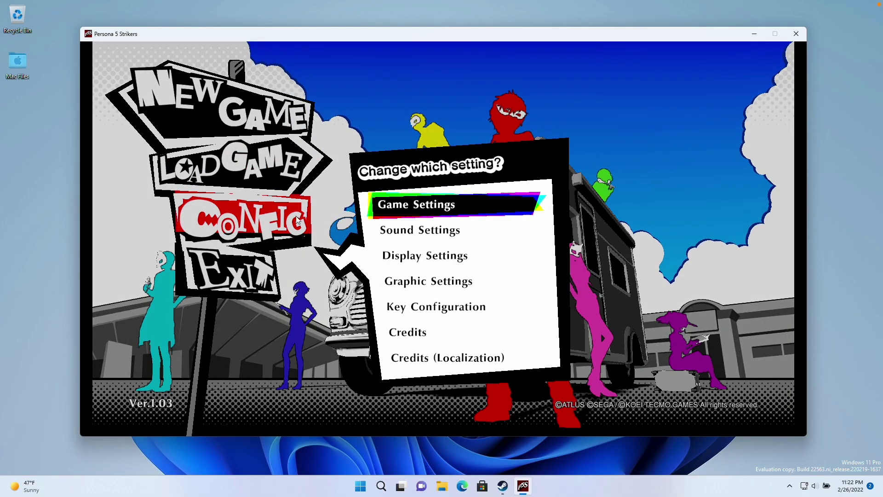
click(420, 270)
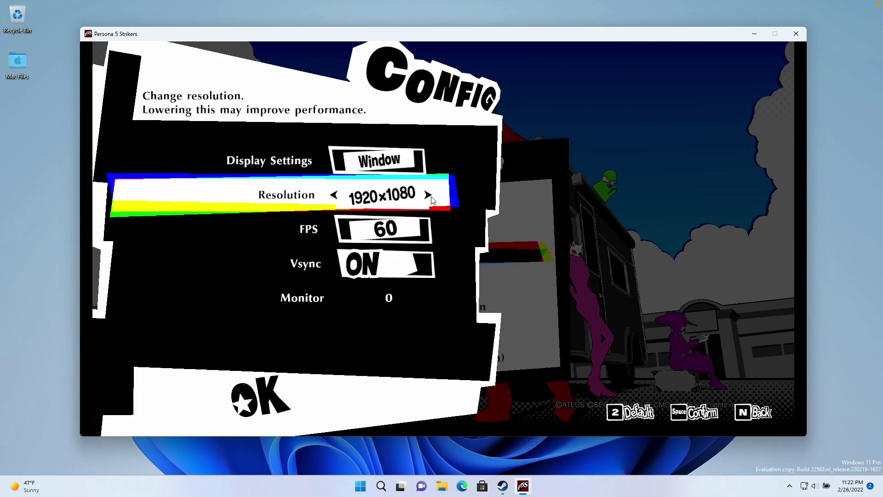
click(426, 160)
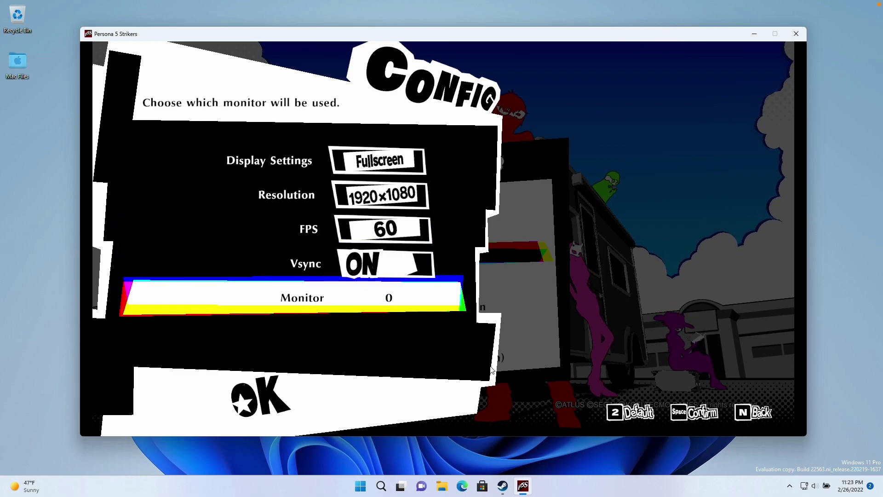
click(287, 400)
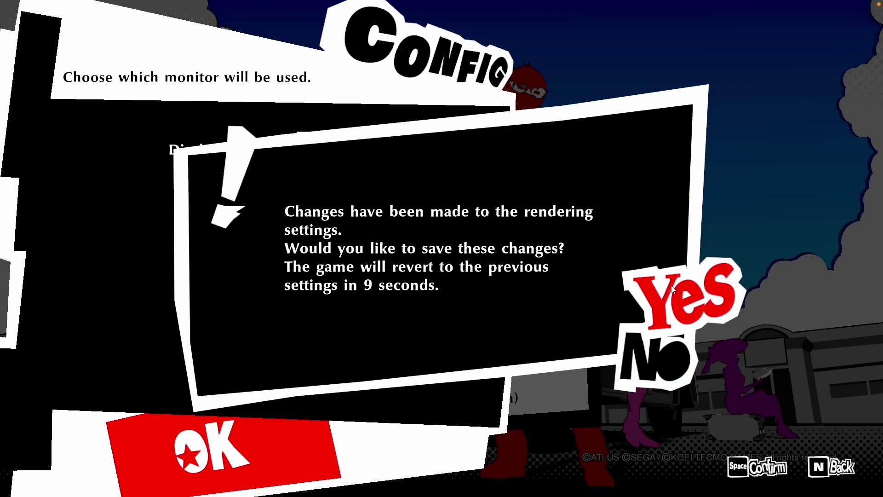
Save the display change, review the Low graphic settings, and back out to start the game.
click(672, 289)
key(n)
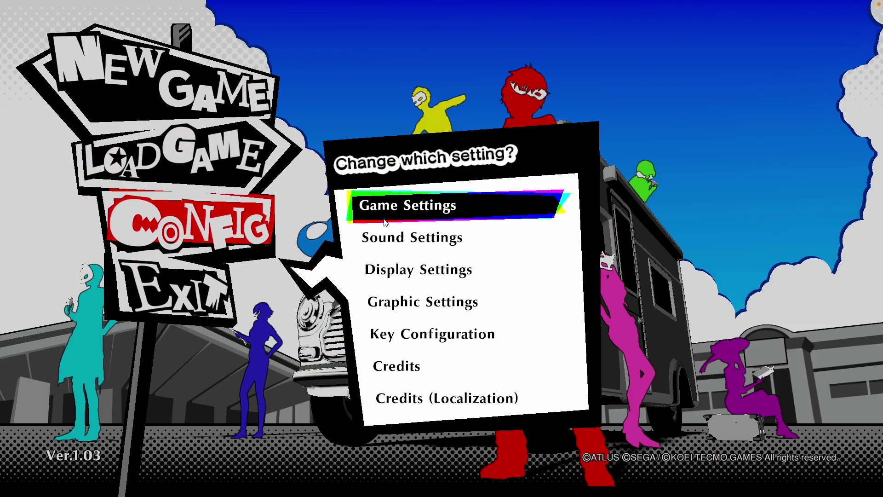
click(427, 304)
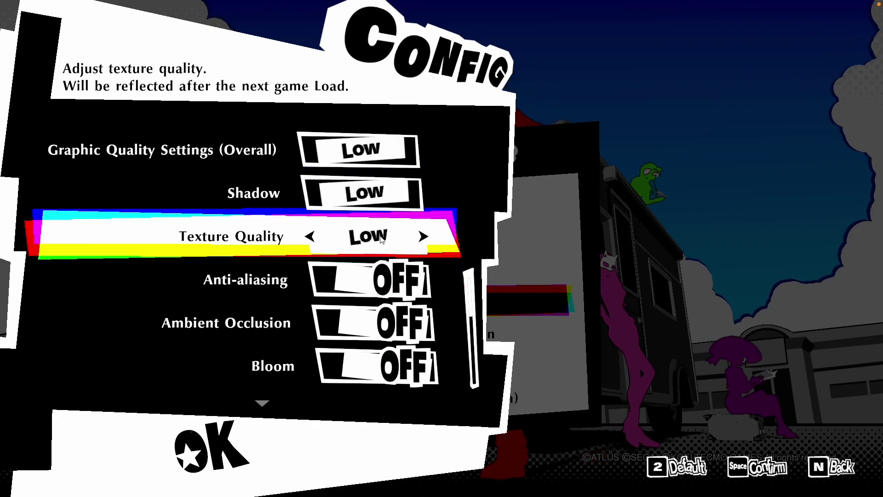
key(n)
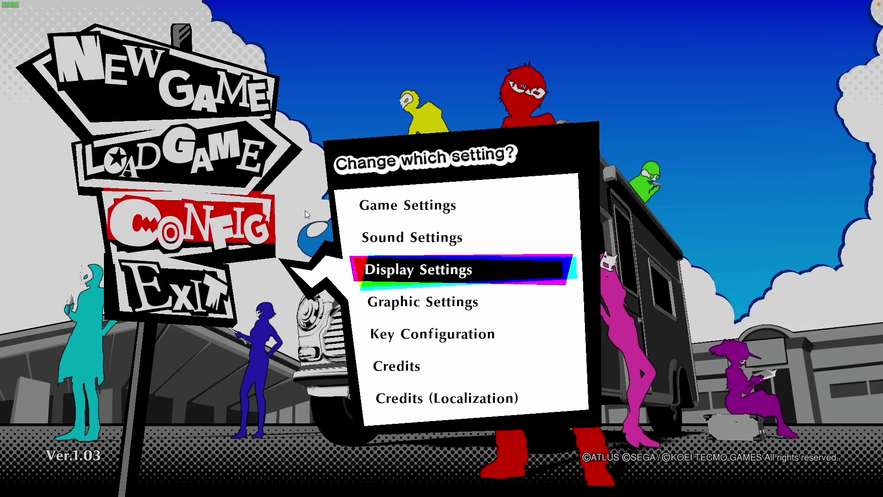
key(n)
key(n)
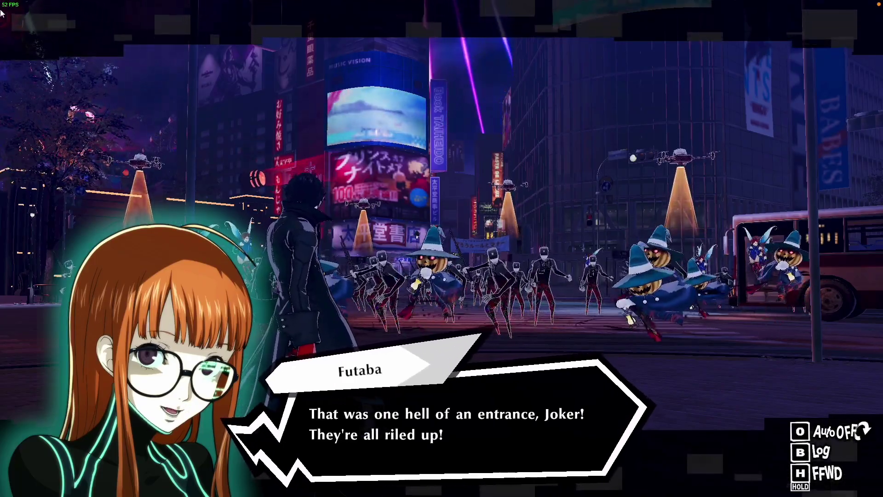
Advance Futaba's dialogue, then fight the opening enemy crowd with repeated B attacks.
click(328, 176)
click(328, 176)
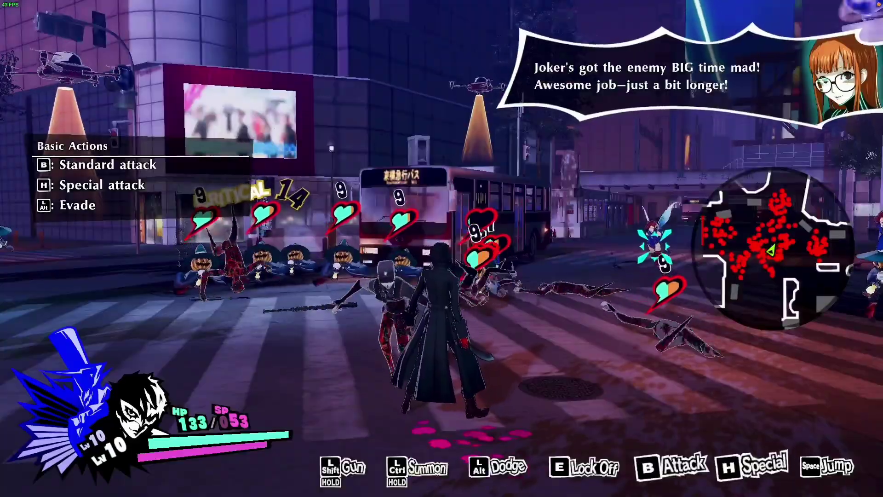
key(b)
key(b)
key(b)
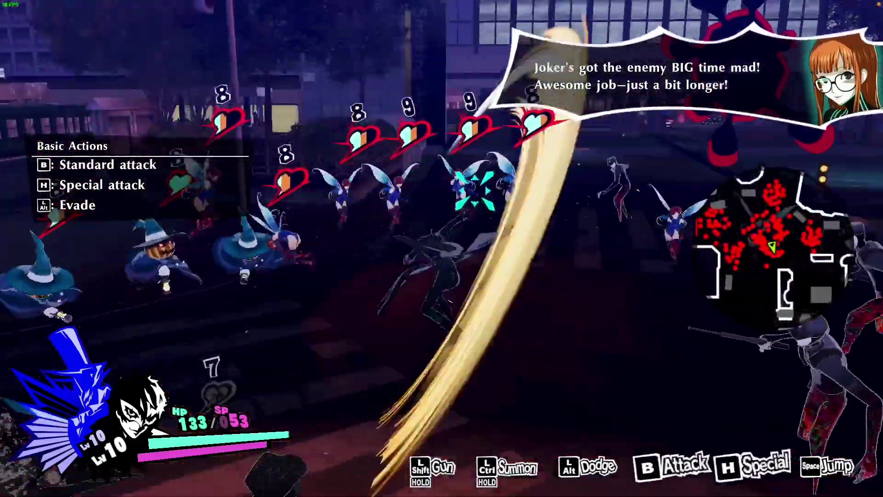
key(b)
key(b)
key(b)
key(b)
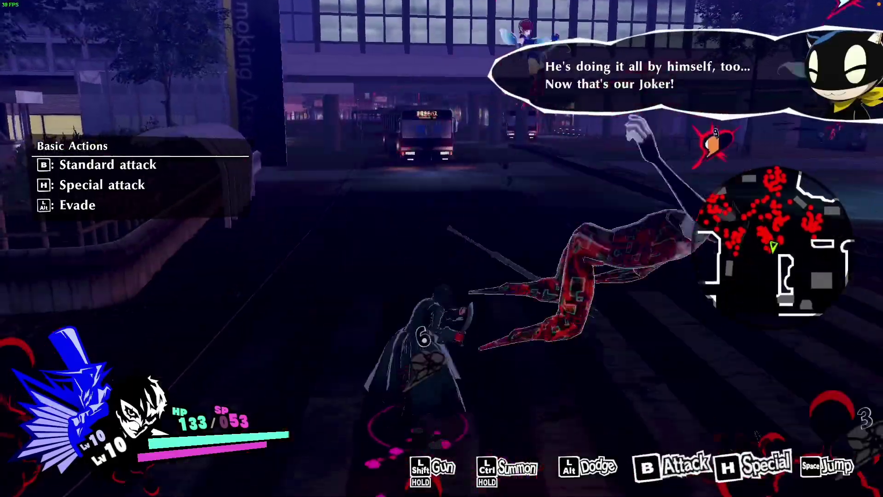
key(b)
key(b)
key(b)
key(b)
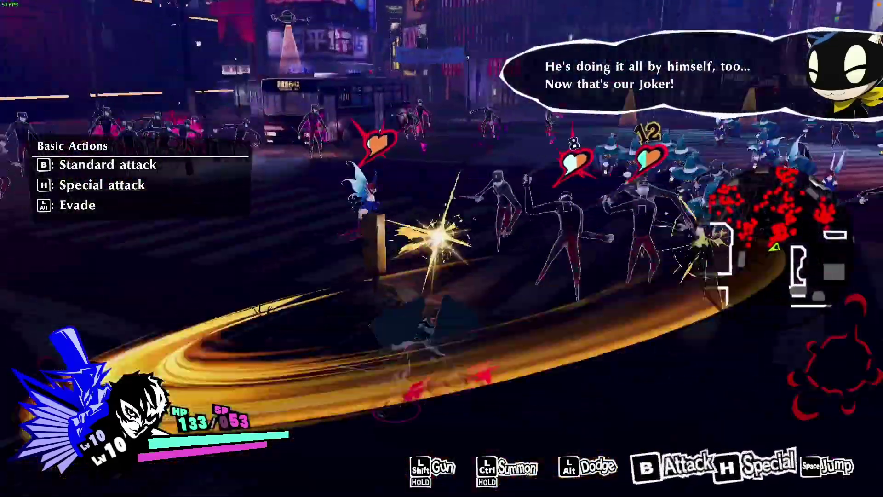
key(b)
key(b)
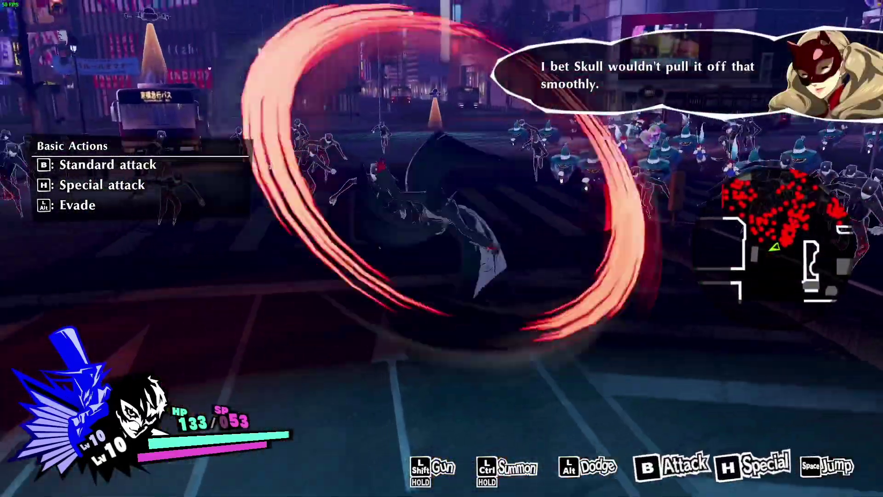
key(b)
key(b)
key(b)
key(b)
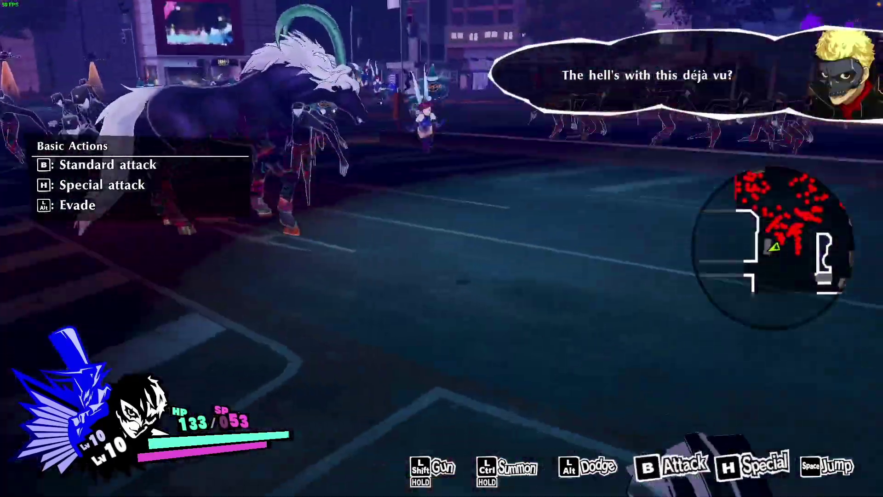
key(b)
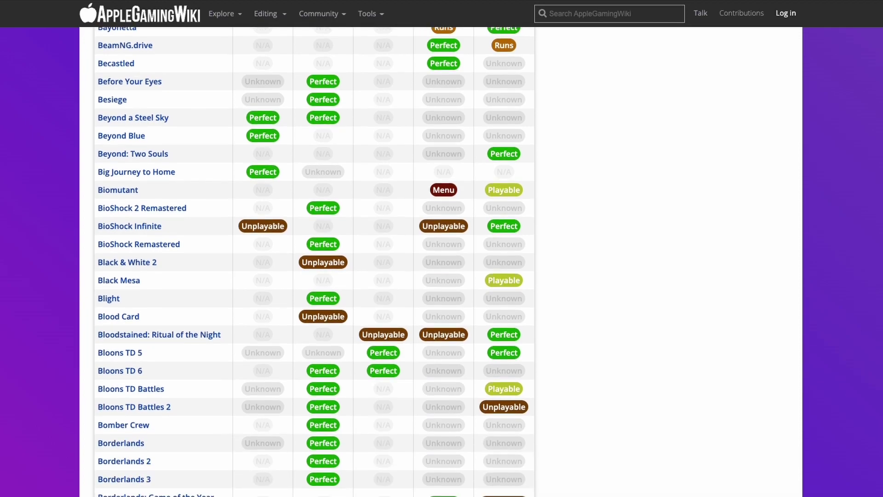
Scroll the AppleGamingWiki M1 compatibility table from the B titles down to Disco Elysium.
scroll(313, 257, down, 13)
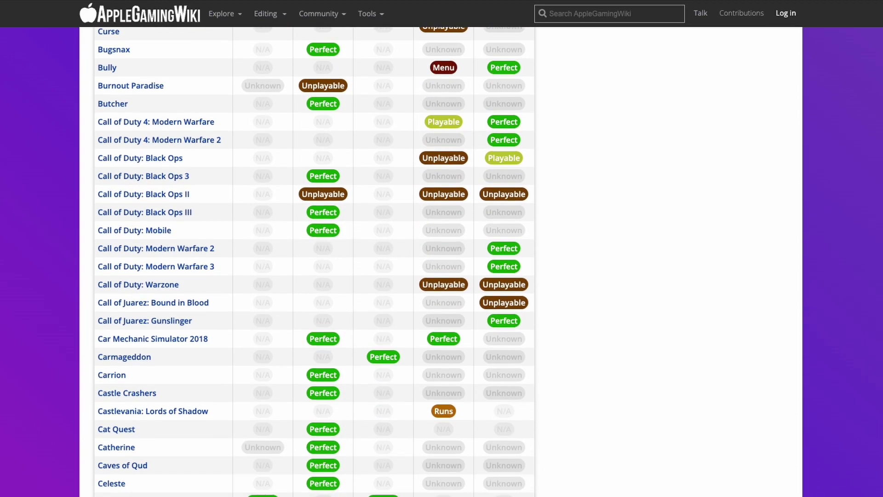
scroll(313, 258, down, 12)
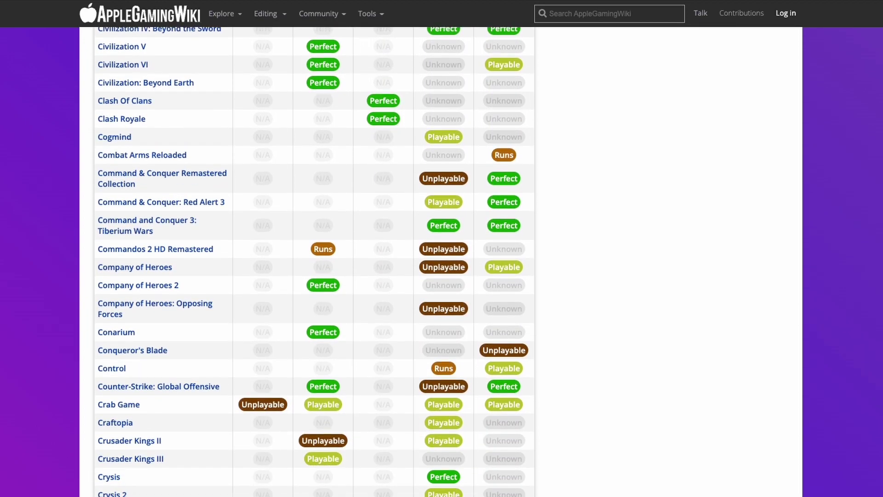
scroll(313, 257, down, 3)
scroll(313, 257, down, 12)
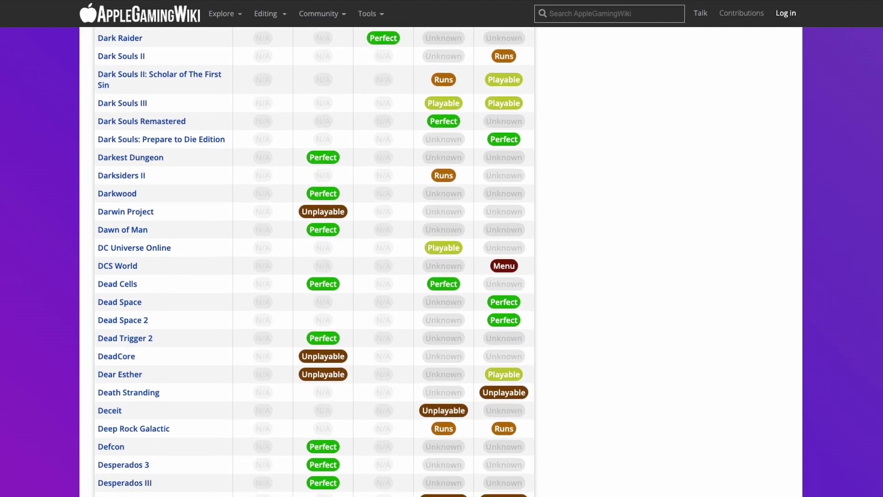
scroll(312, 258, down, 3)
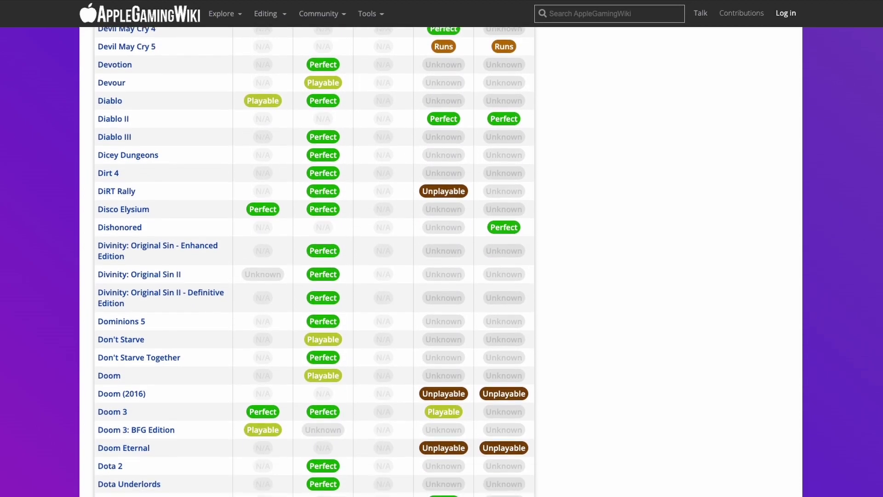